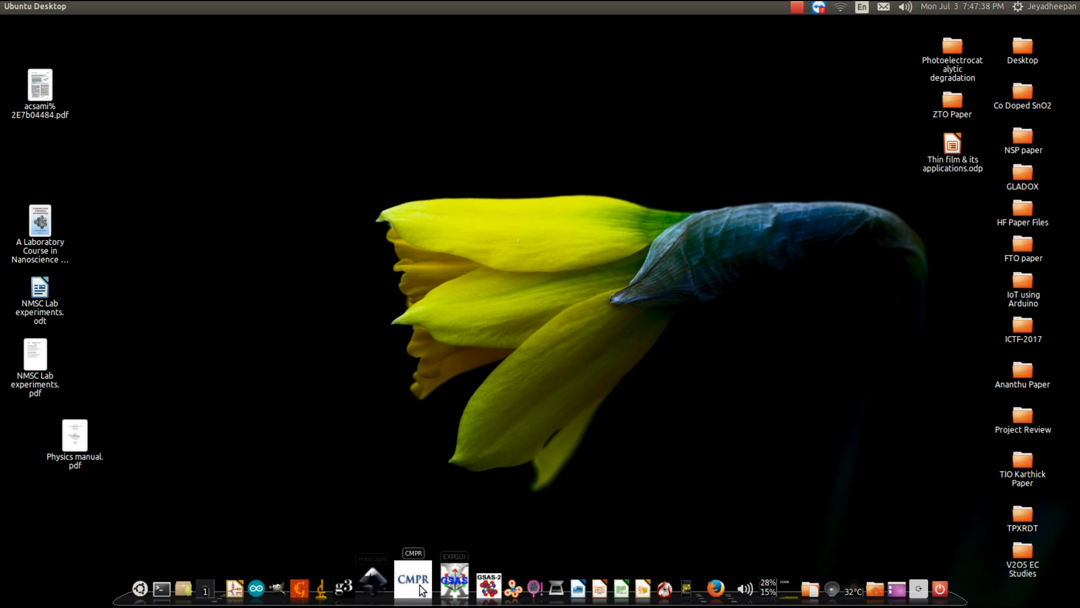
# Launch CMPR and bring its main window in front of the plot window.
pyautogui.click(420, 586)
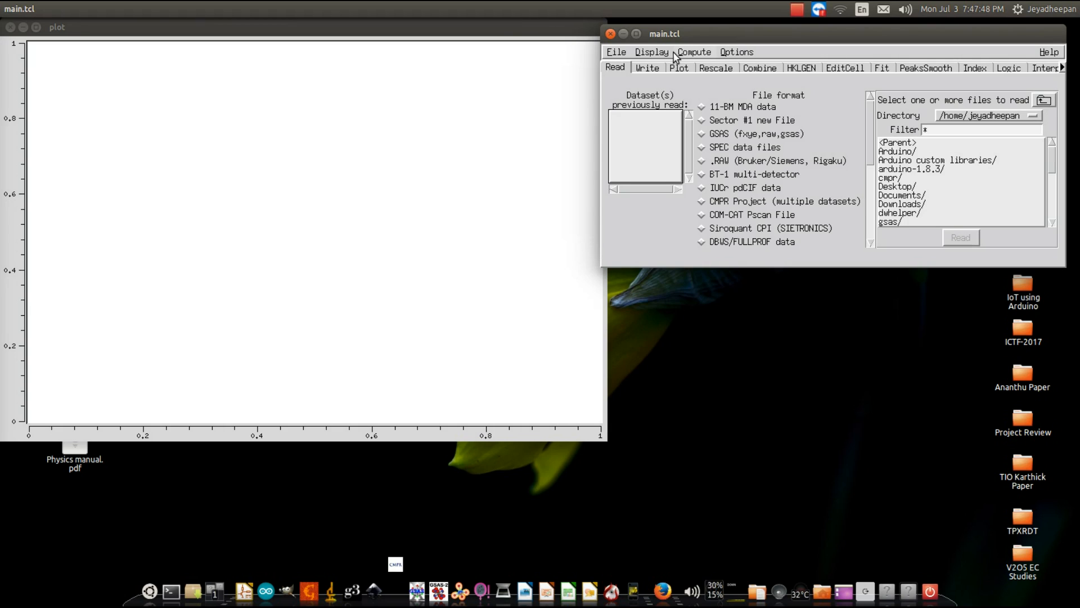
pyautogui.click(492, 28)
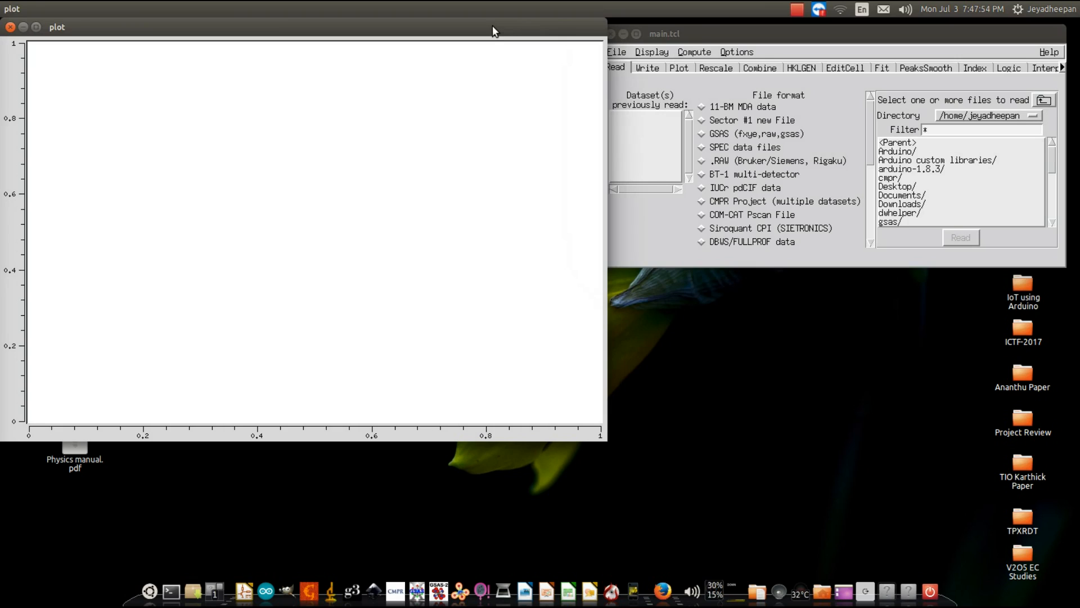
pyautogui.click(687, 43)
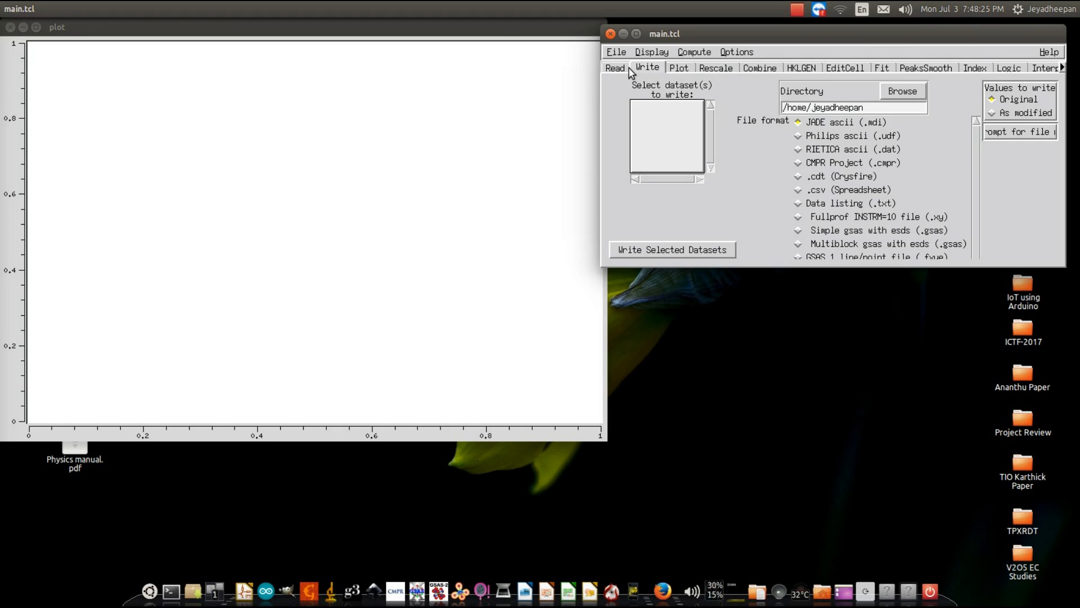
# Read ZO.RAW from the cmpr Data folder as GSAS data and apply a blue colour to its plot.
pyautogui.click(629, 66)
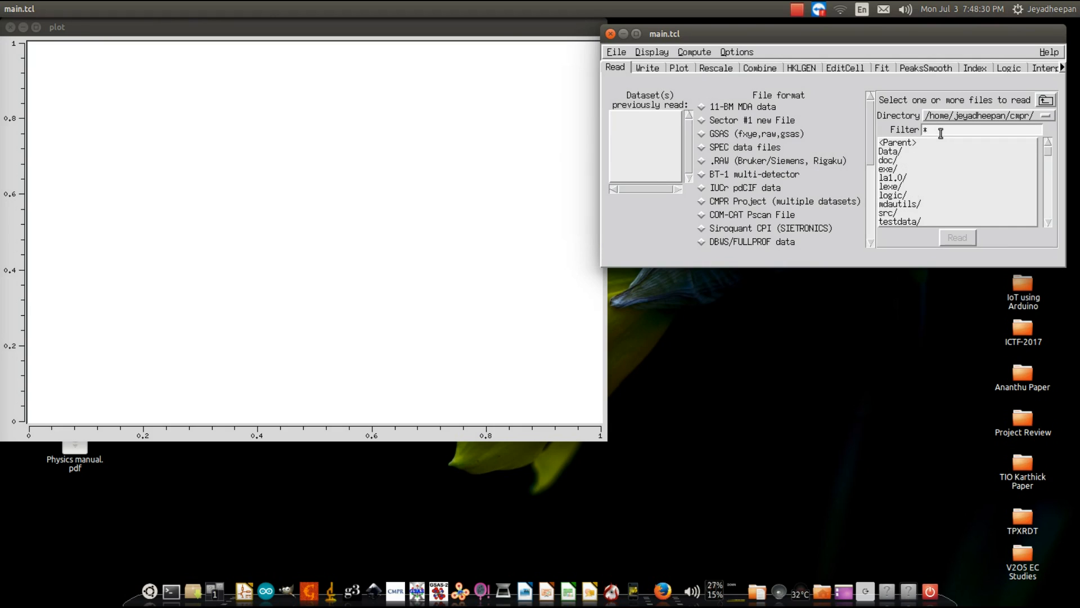
pyautogui.doubleClick(887, 151)
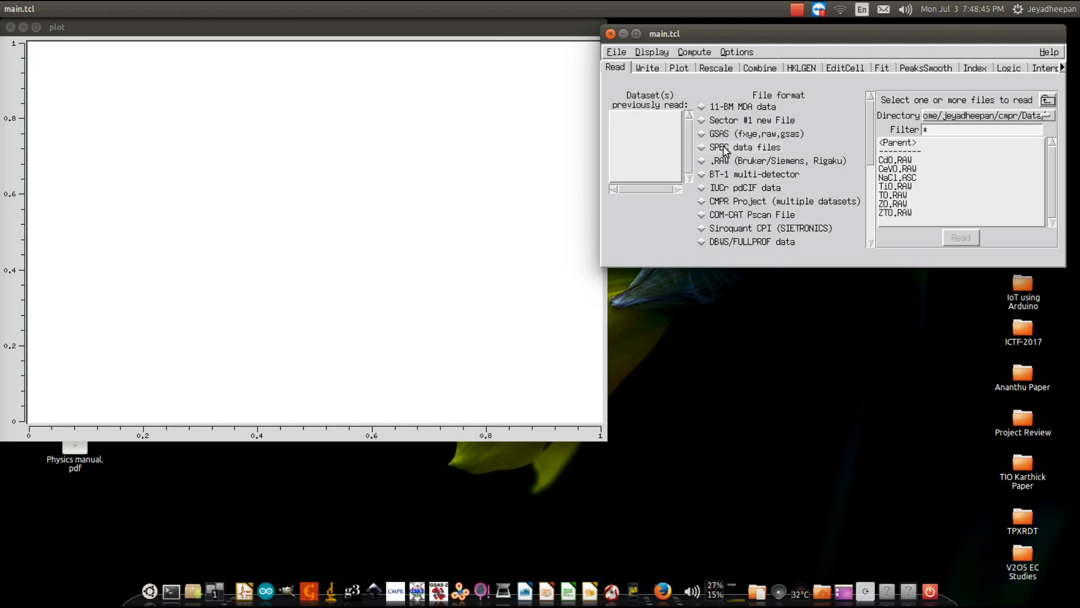
pyautogui.click(726, 134)
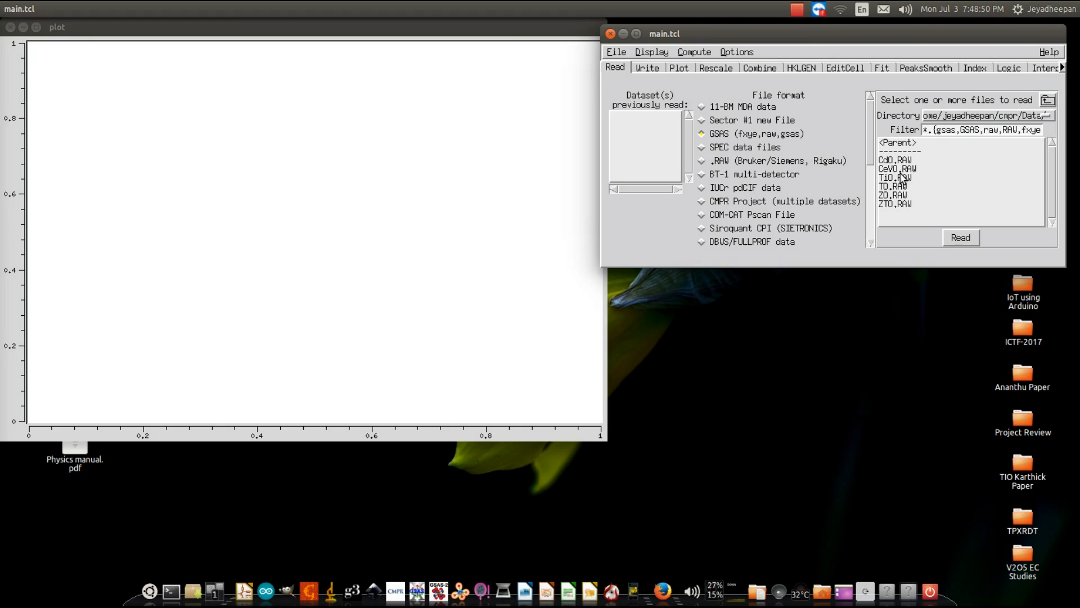
pyautogui.click(894, 195)
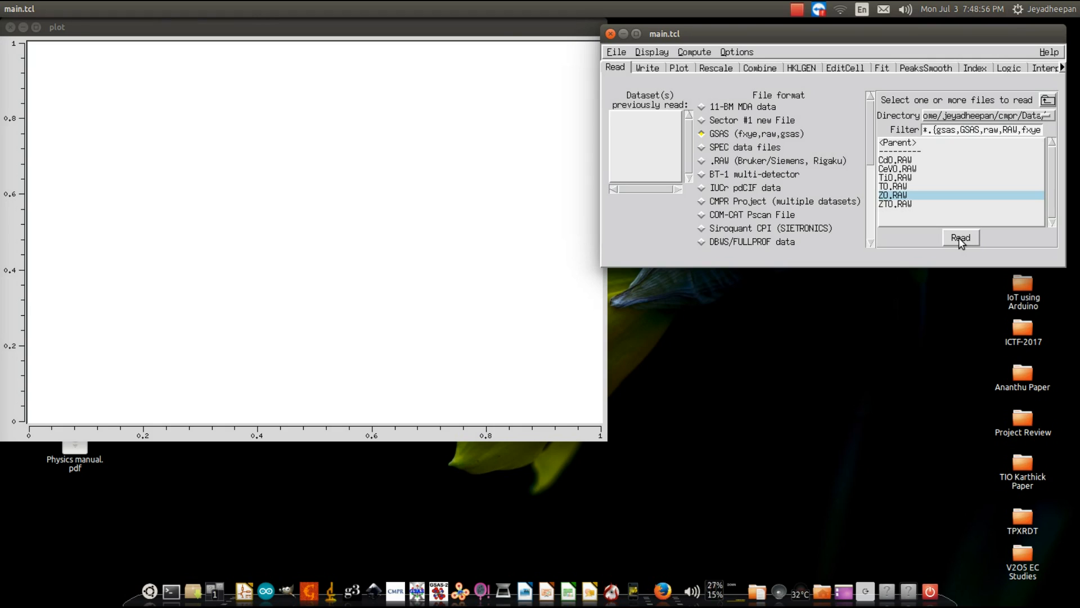
pyautogui.click(960, 237)
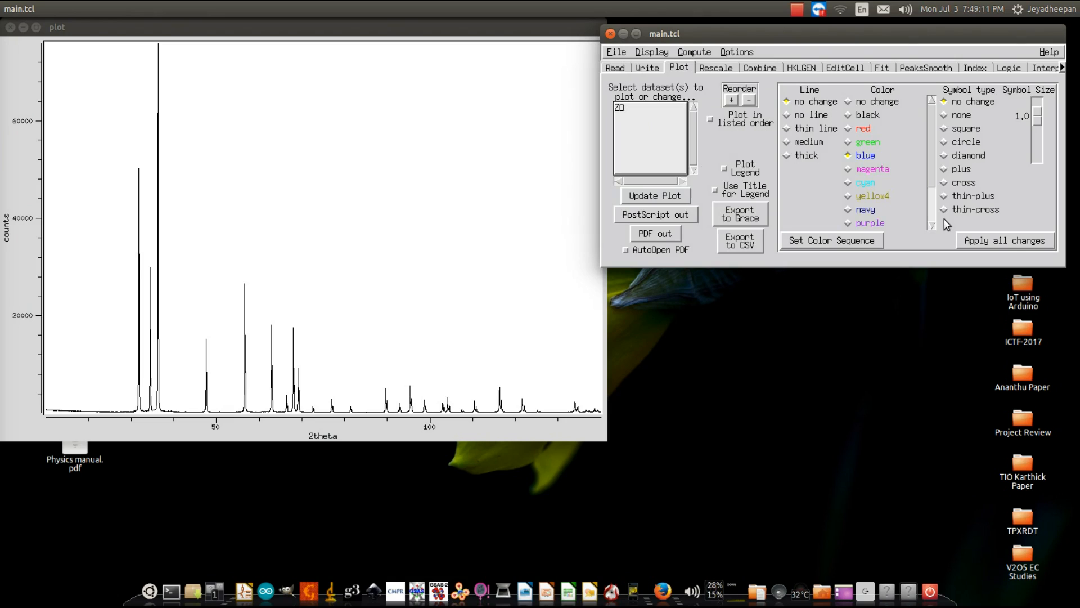
pyautogui.click(1006, 242)
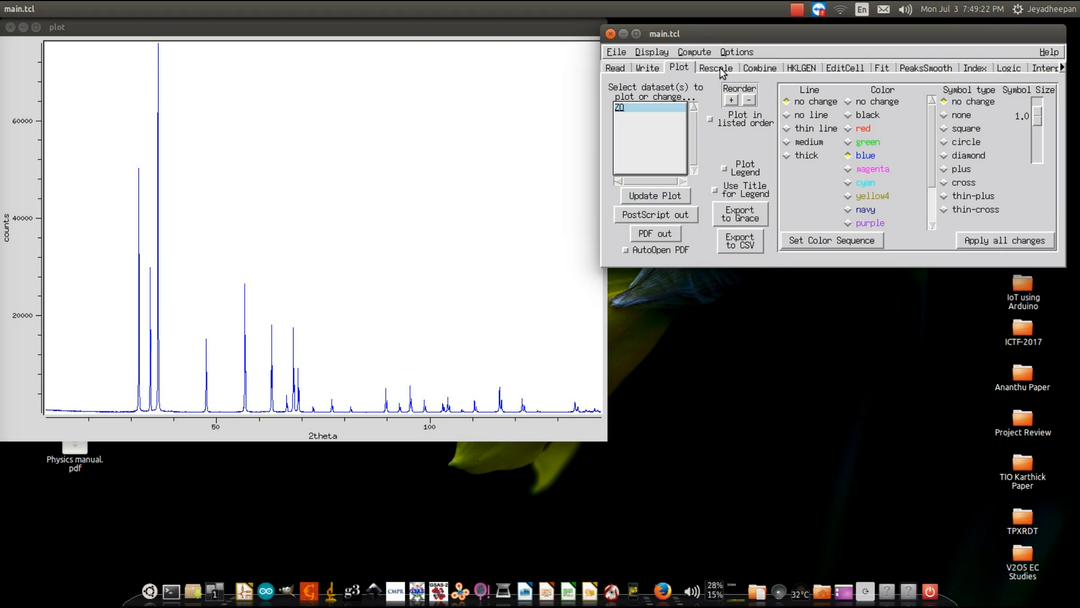
pyautogui.click(719, 68)
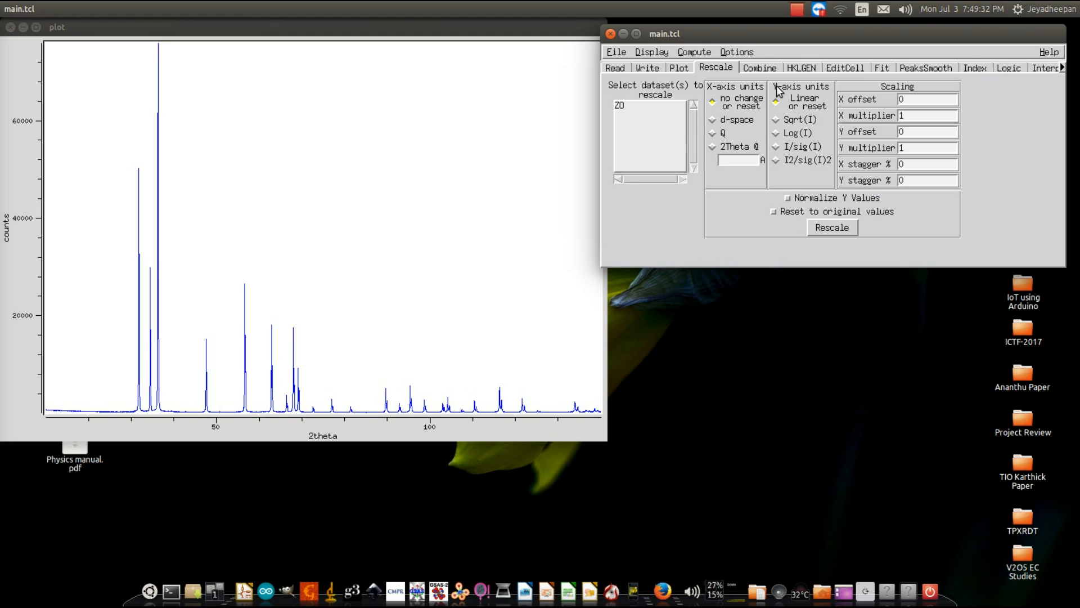
pyautogui.click(760, 67)
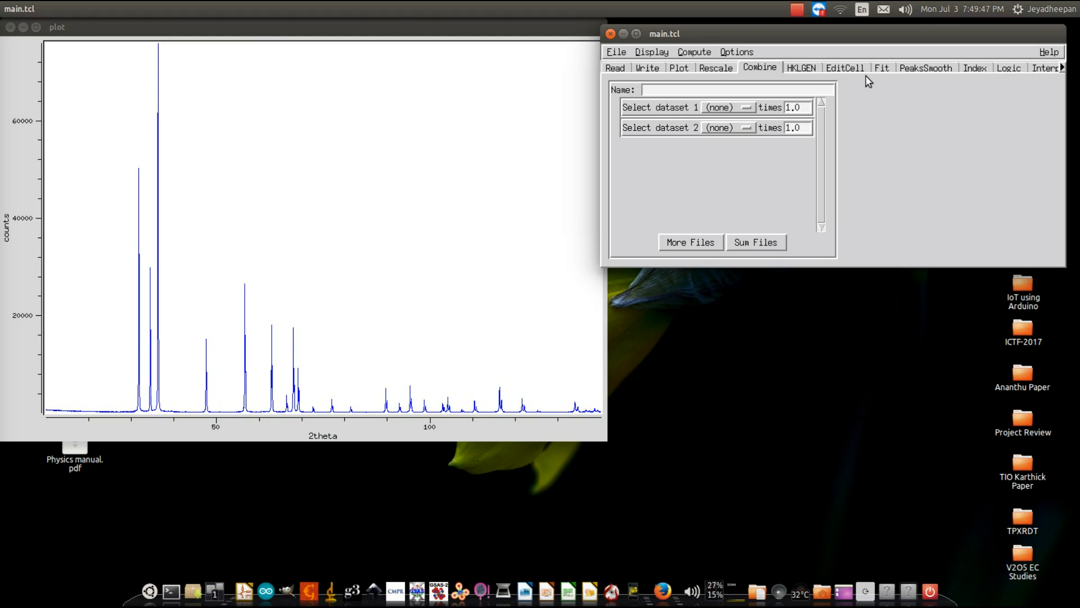
pyautogui.click(812, 68)
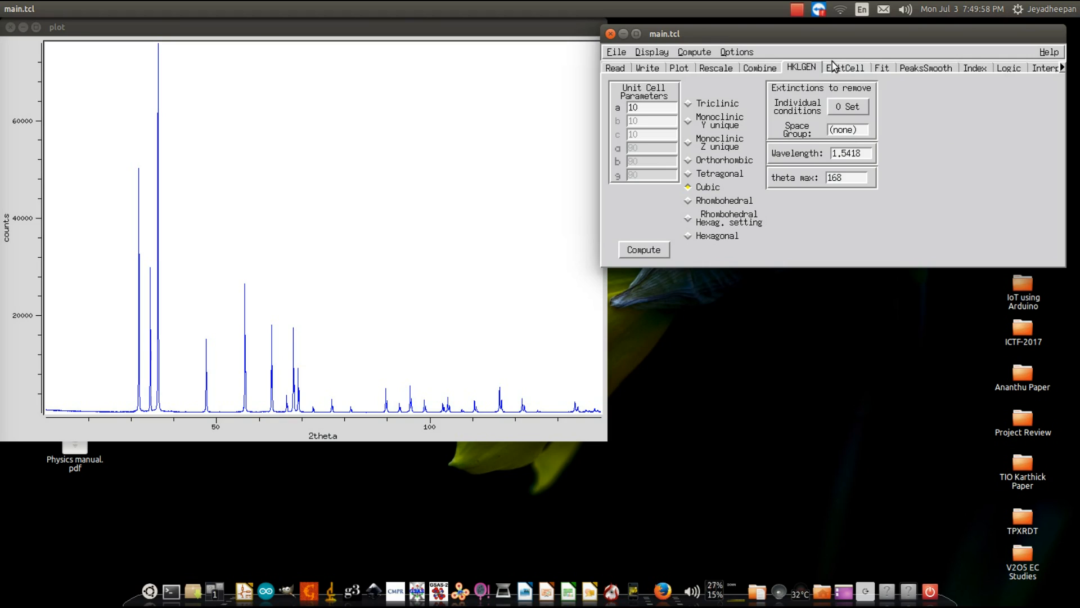
# Open peak fitting for the ZO dataset and set wavelength 1 to 1.54056 and wavelength 2 to 1.5444.
pyautogui.click(835, 67)
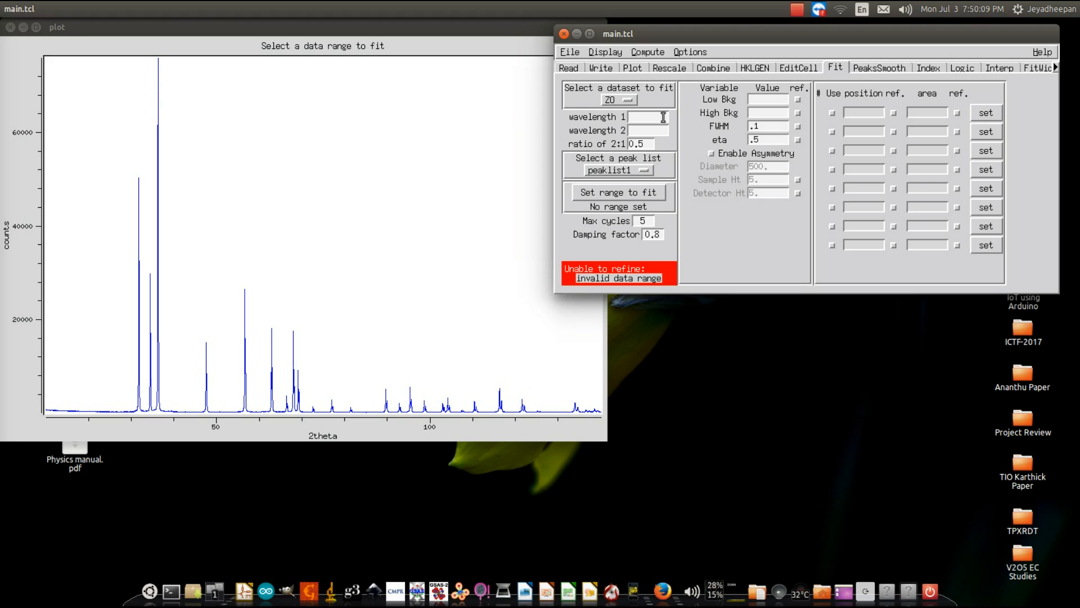
pyautogui.click(665, 116)
pyautogui.write('1.54056')
pyautogui.press('Tab')
pyautogui.write('1.5444')
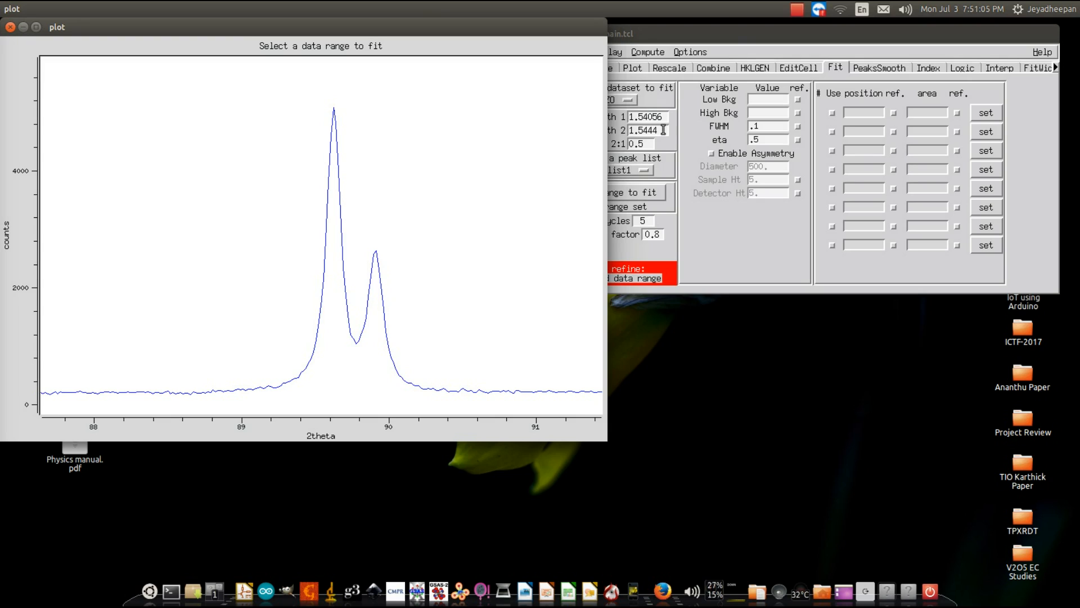
pyautogui.click(663, 129)
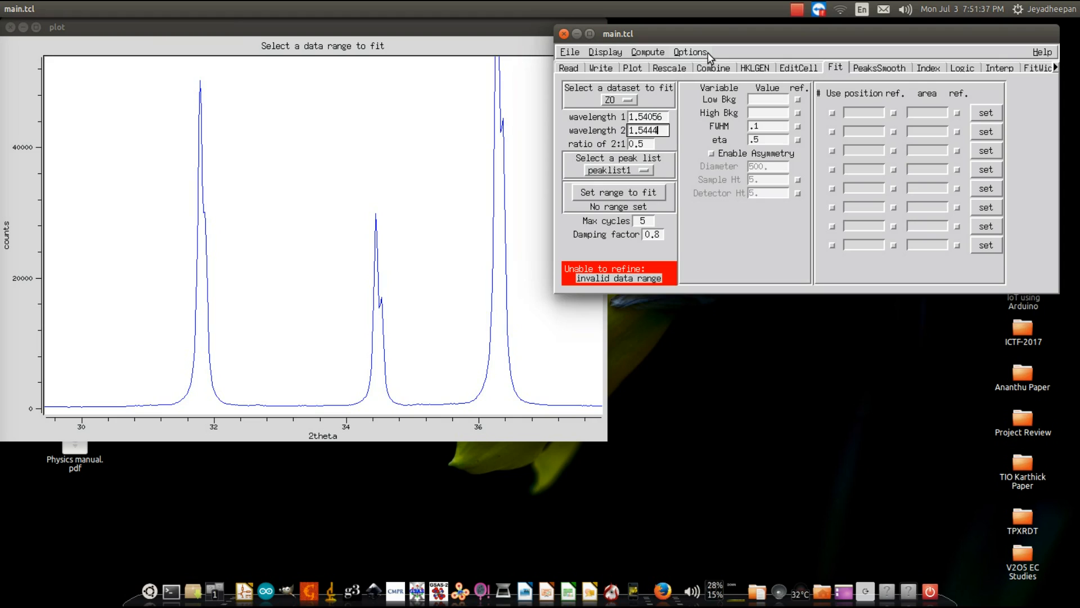
# Set the fit range from the zoomed plot region, about 29.46 to 37.84 2theta.
pyautogui.moveTo(713, 32); pyautogui.dragTo(771, 28)
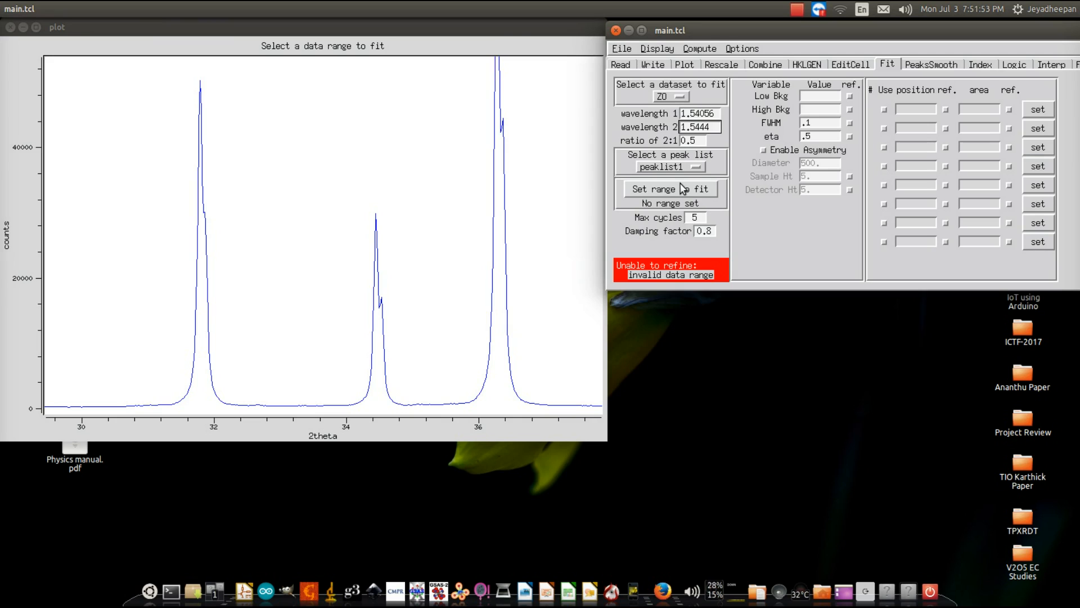
pyautogui.click(681, 189)
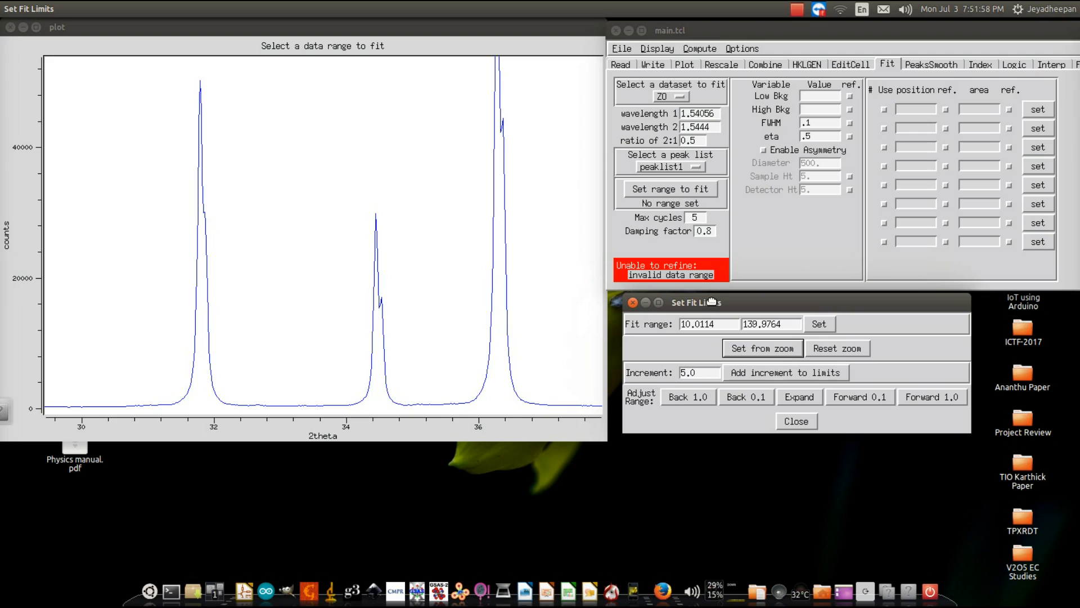
pyautogui.moveTo(711, 302); pyautogui.dragTo(725, 301)
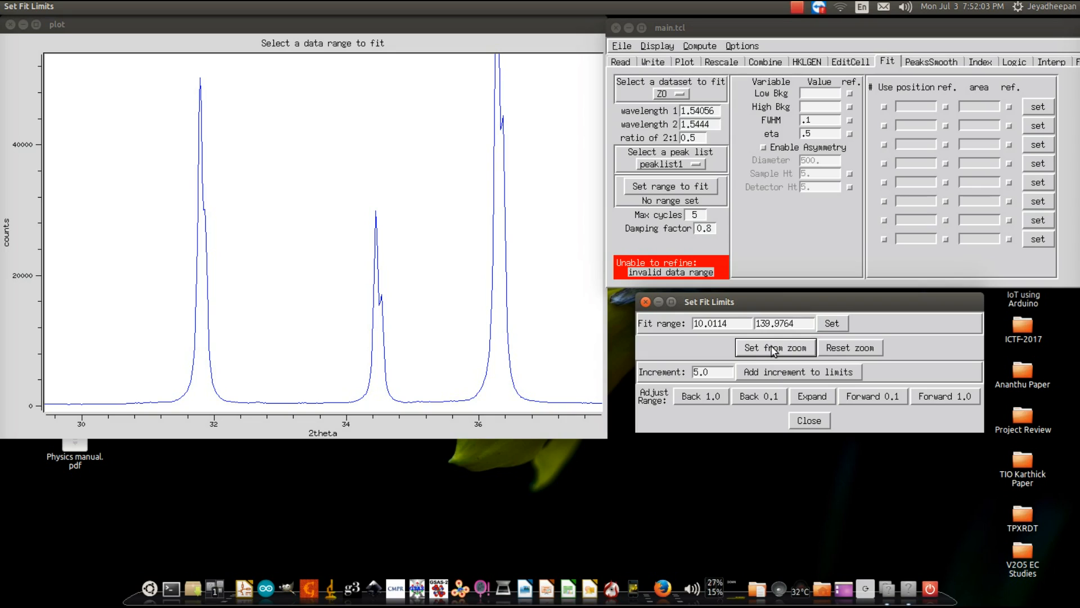
pyautogui.click(774, 349)
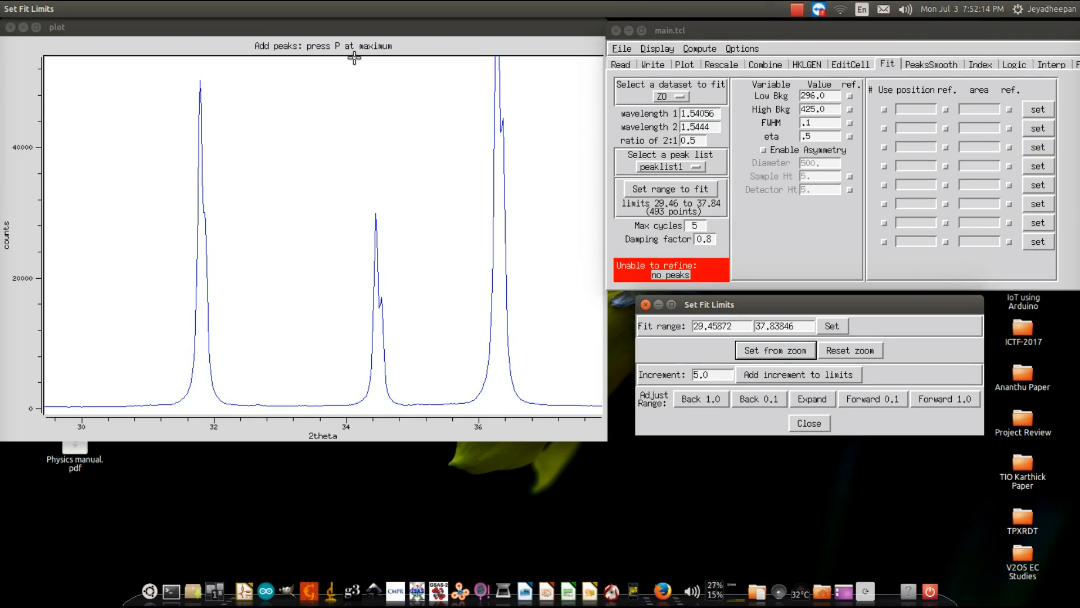
# Add peaks at the three maxima near 31.8, 34.45 and 36.3 2theta and enable refinement of their areas.
pyautogui.click(200, 159)
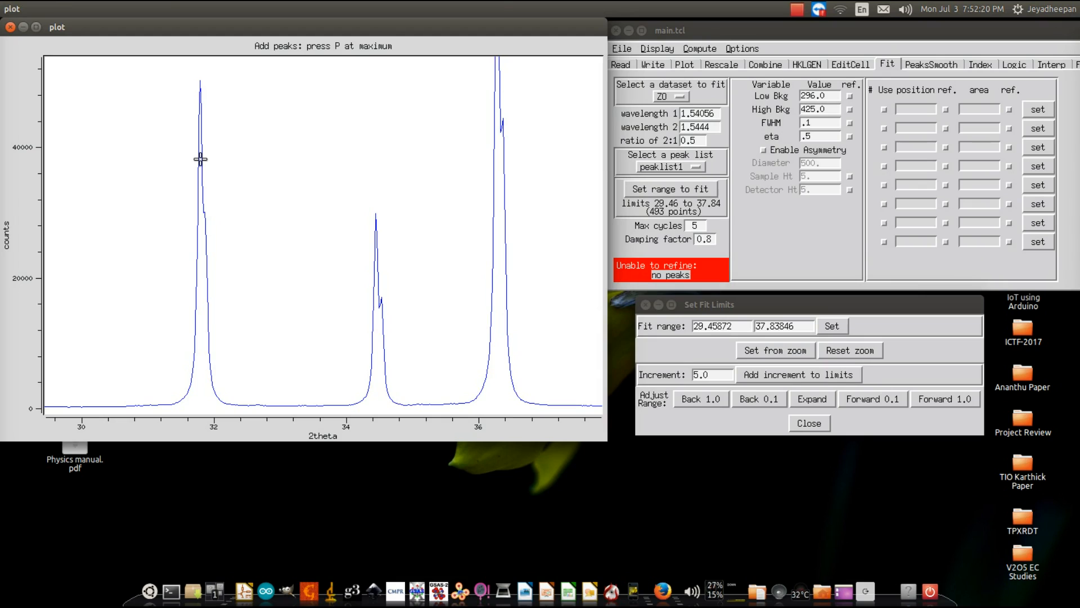
pyautogui.press('p')
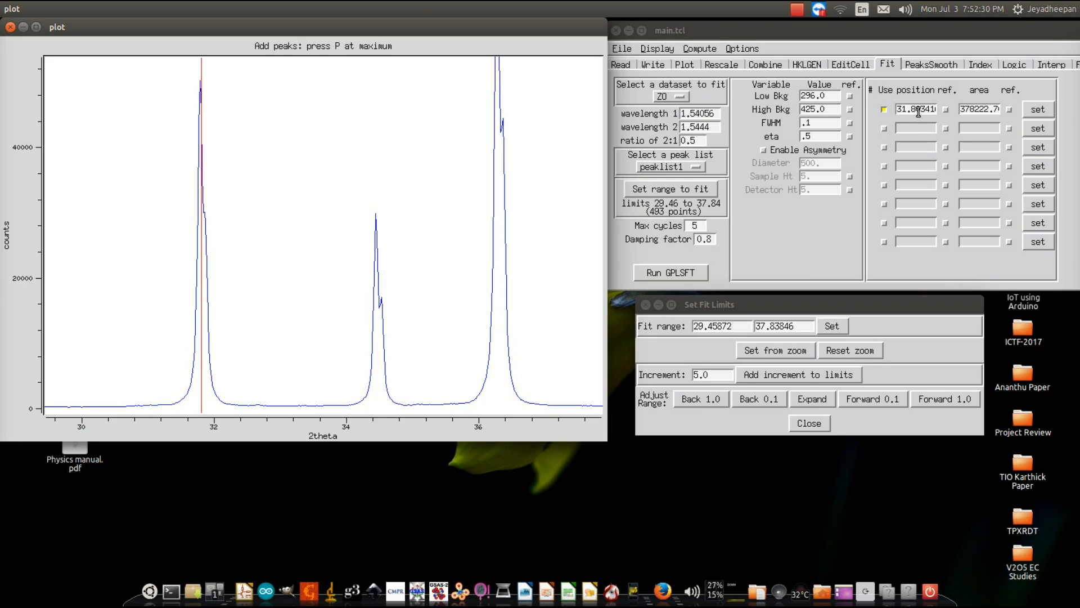
pyautogui.press('p')
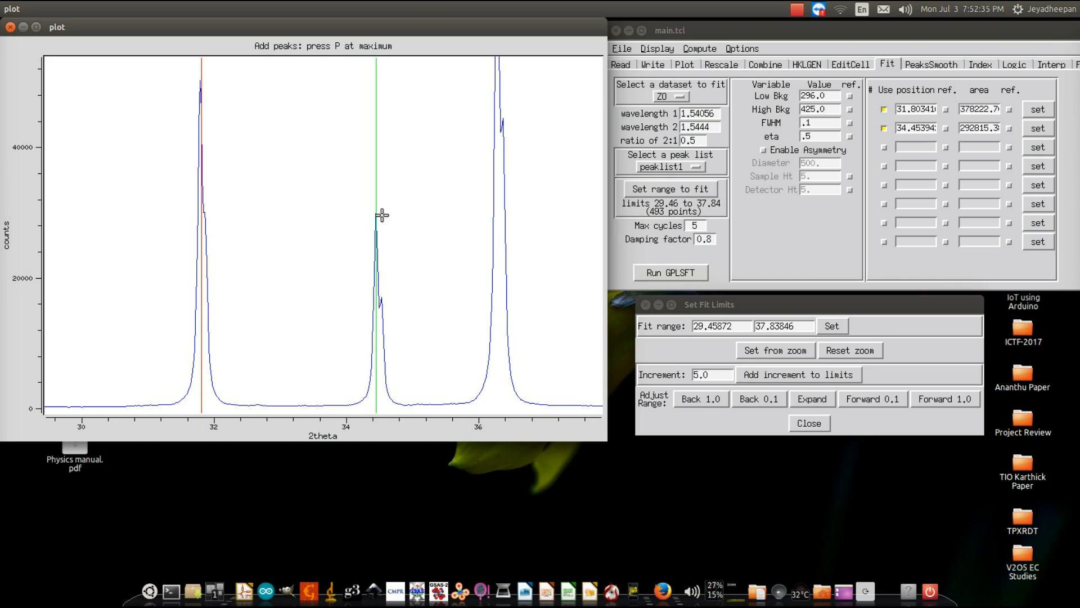
pyautogui.click(1009, 147)
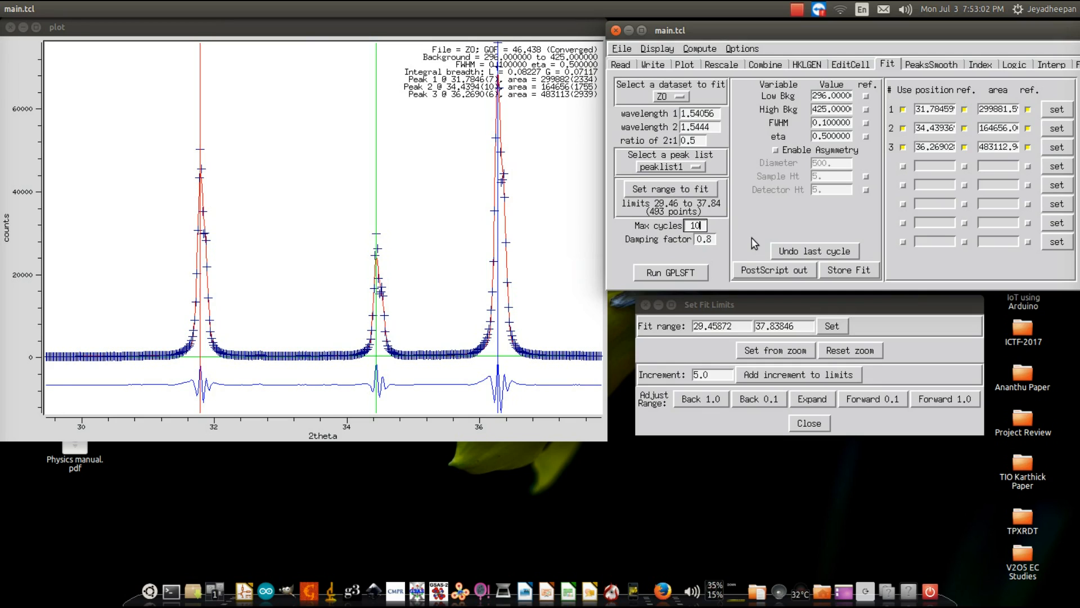
# Run the GPLSFT refinement on the three peaks with 10 maximum cycles, including background, FWHM and eta, and repeat it.
pyautogui.click(660, 275)
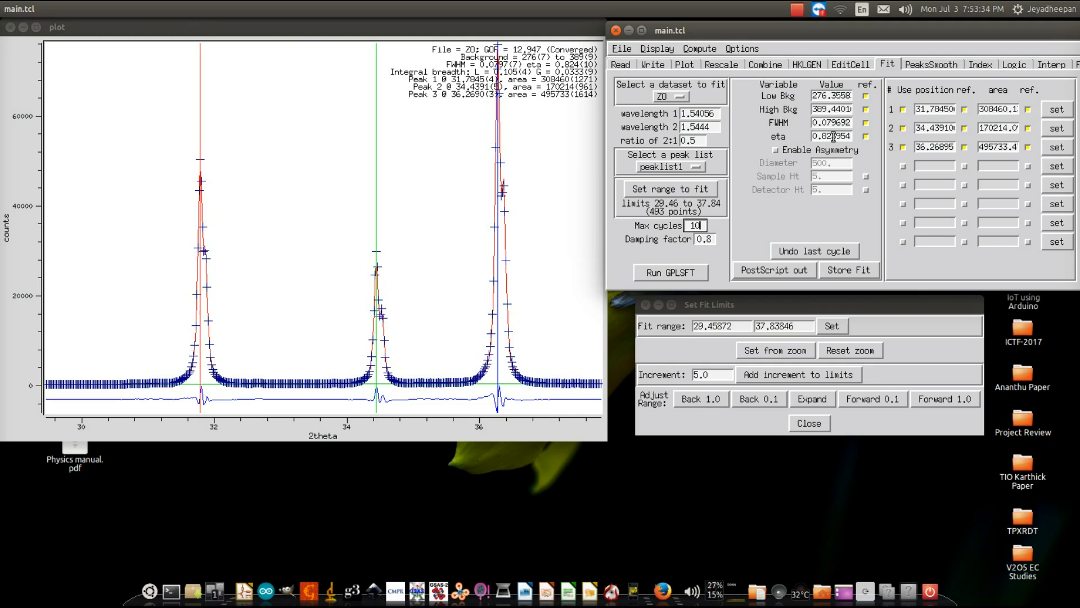
pyautogui.click(693, 275)
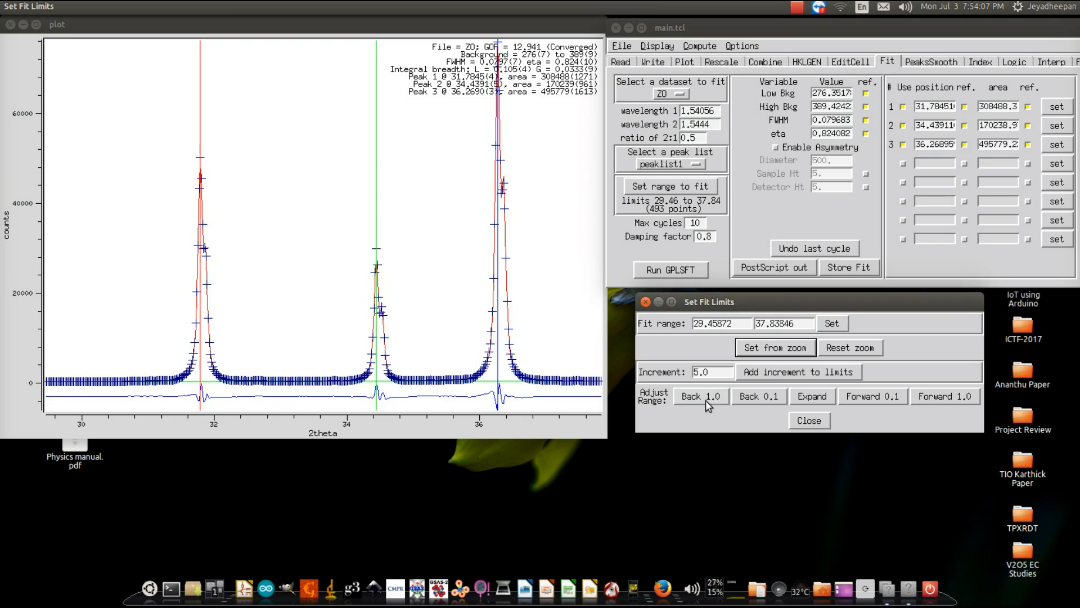
# Shift the fit range forward to about 52.92–61.30 2theta and add a peak at the maximum near 56.6.
pyautogui.click(942, 397)
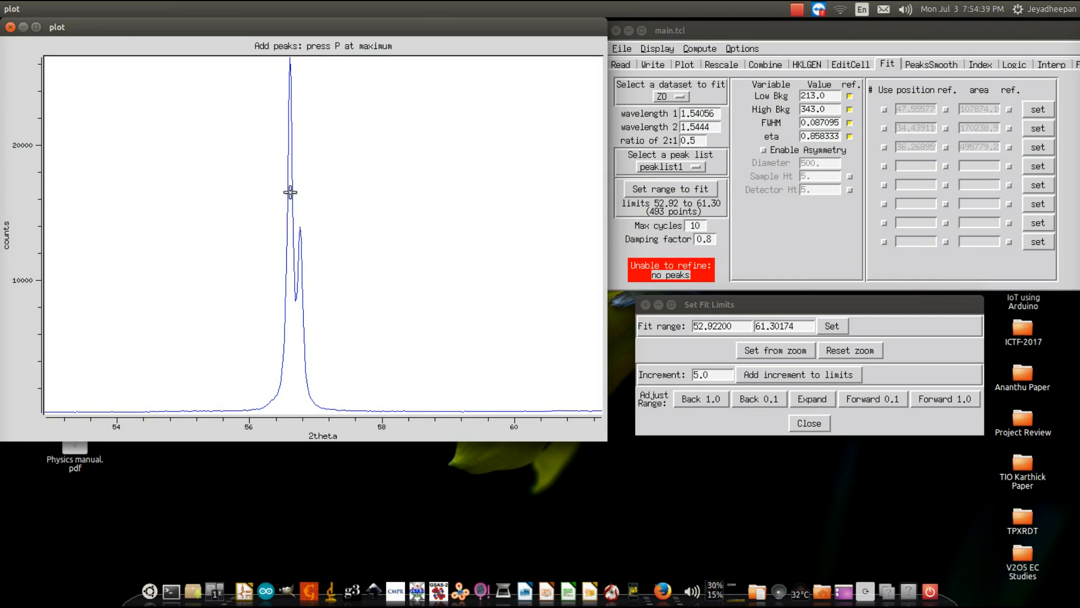
pyautogui.press('p')
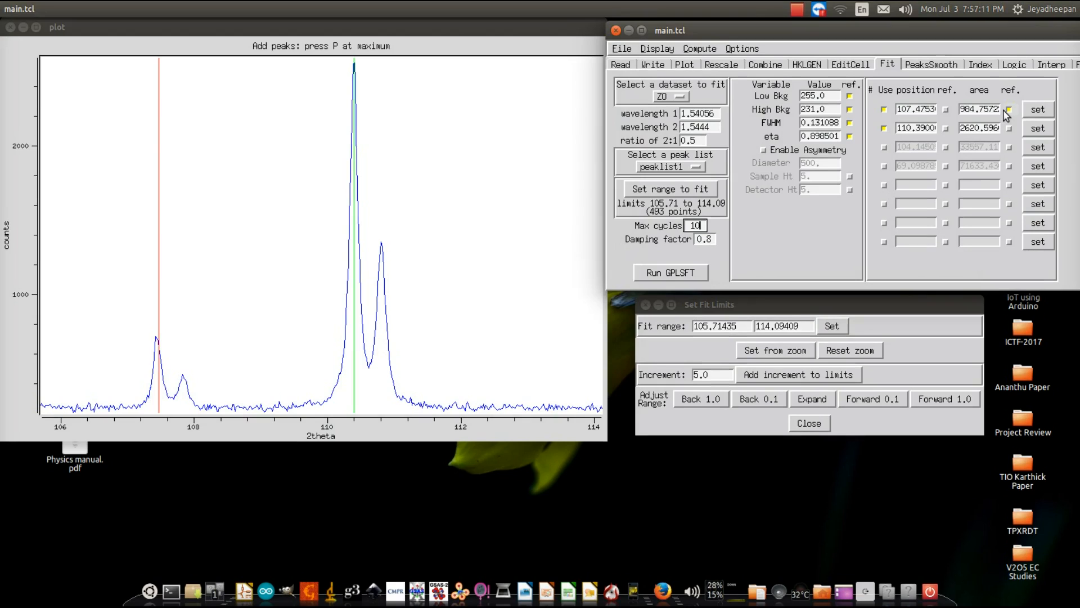
# Run GPLSFT on the peaks marked in the 105.71–114.09 range and on those in the 114.93–123.31 range.
pyautogui.click(667, 273)
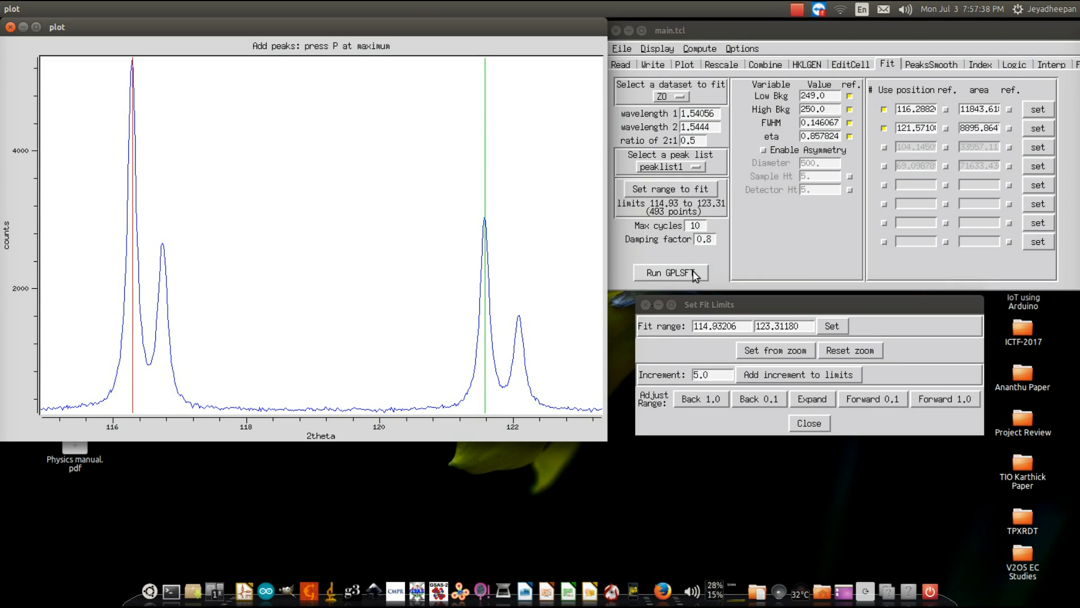
pyautogui.click(669, 272)
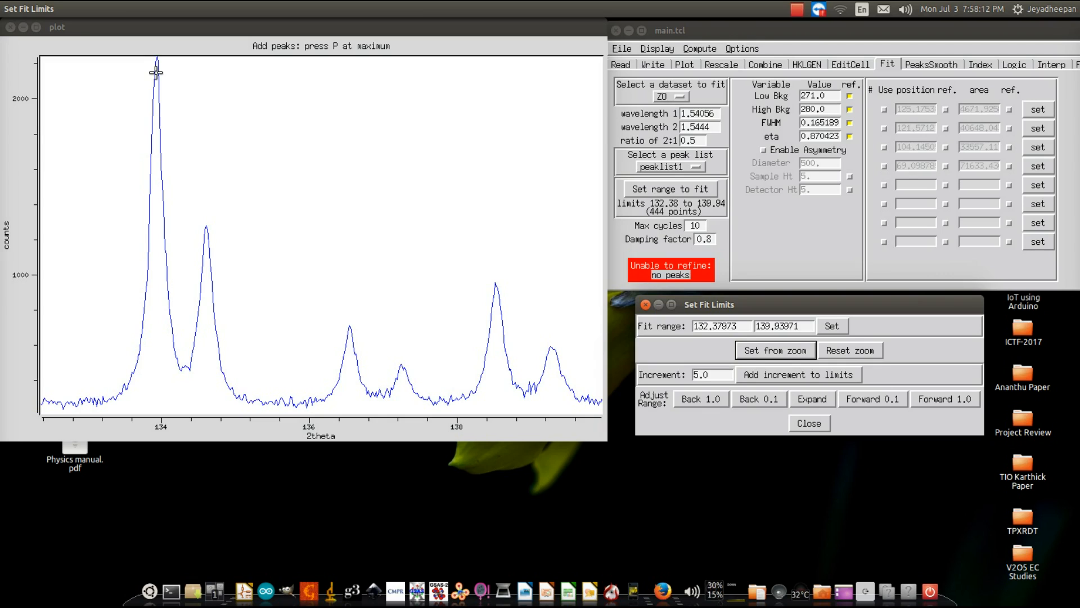
# Add peaks at the three main maxima in the 132.38–139.94 range, near 133.9, 136.5 and 138.5 2theta.
pyautogui.click(156, 90)
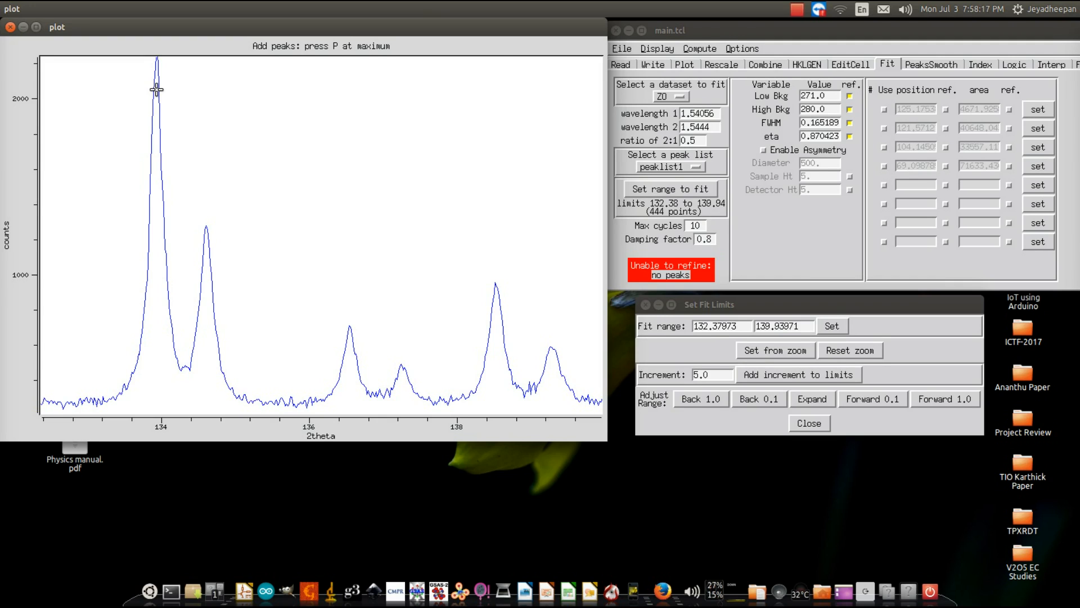
pyautogui.press('p')
pyautogui.press('p')
pyautogui.press('p')
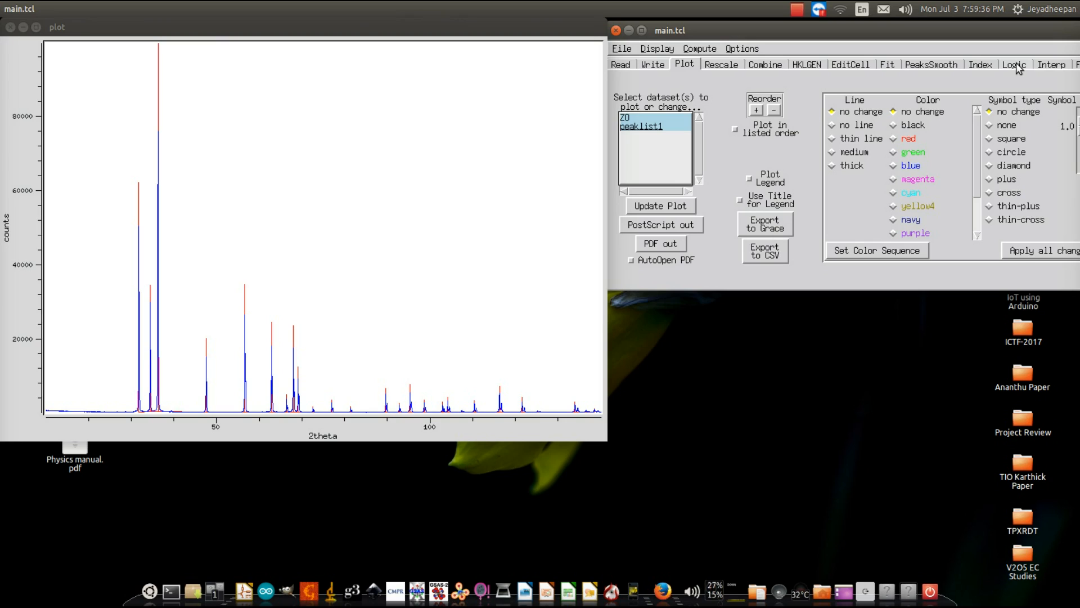
# Set the Logic database entries to be read in as 2Theta at a wavelength of 1.54056 Å.
pyautogui.click(1016, 62)
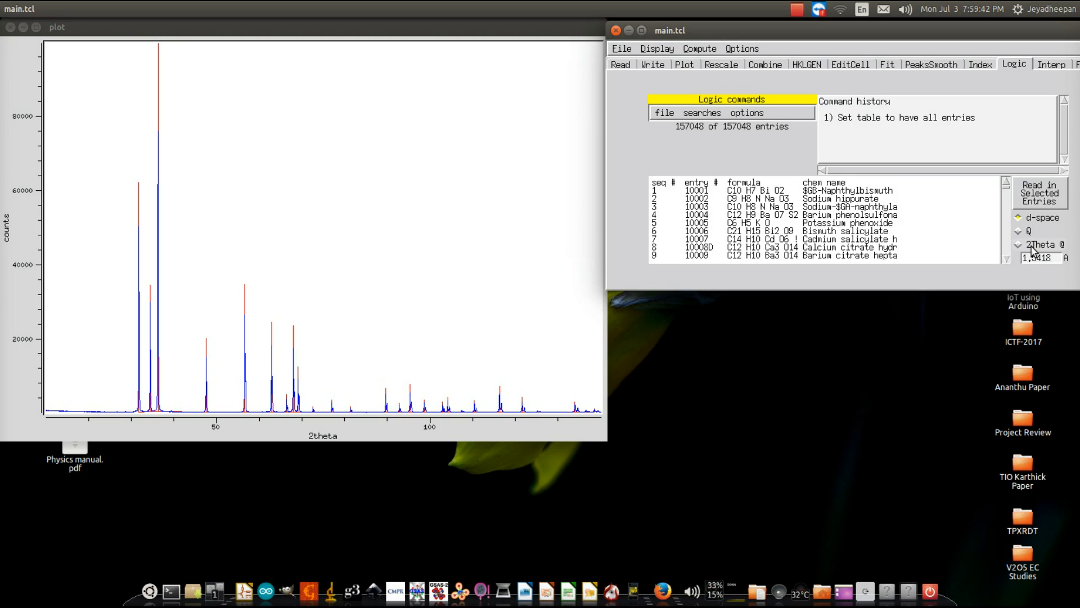
pyautogui.click(1051, 258)
pyautogui.press('BackSpace')
pyautogui.press('BackSpace')
pyautogui.write('0')
pyautogui.write('56')
pyautogui.click(1018, 244)
pyautogui.click(702, 113)
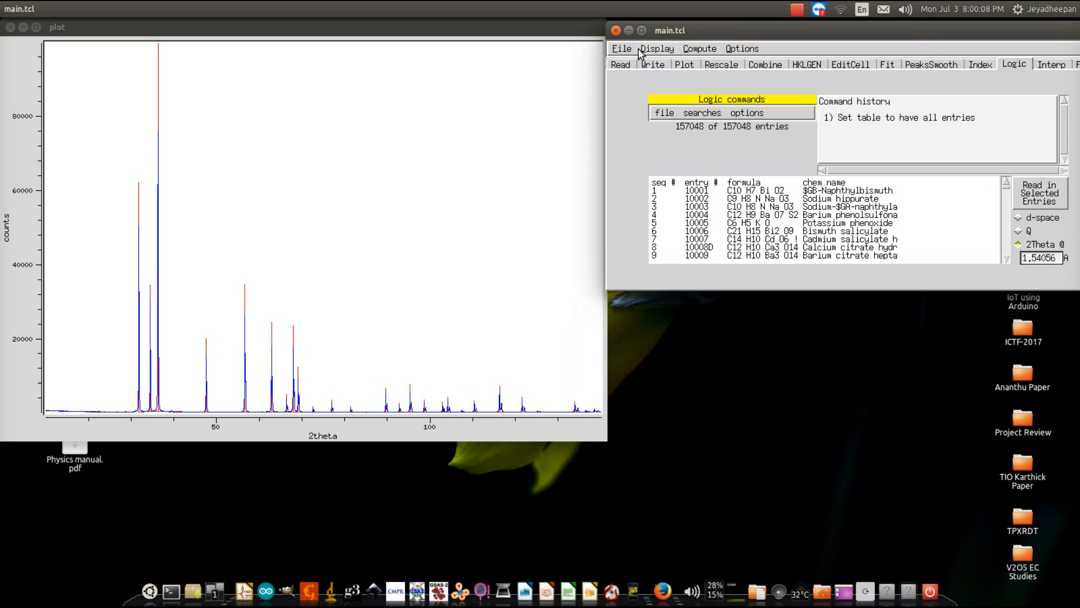
# Write the peaklist1 dataset to a file in the Data listing (.txt) format.
pyautogui.click(652, 64)
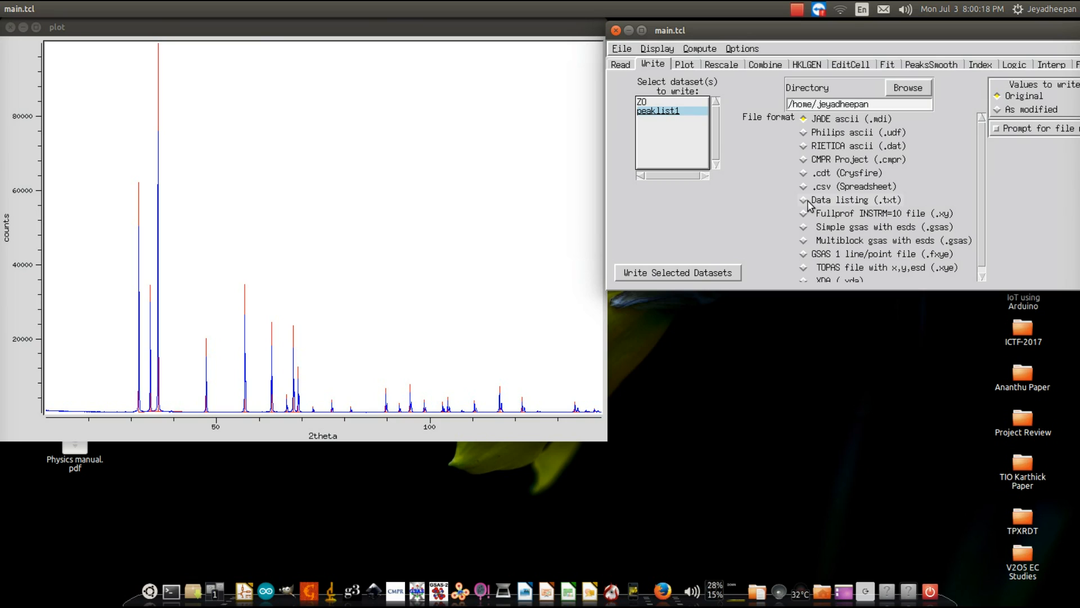
pyautogui.click(808, 201)
pyautogui.click(671, 274)
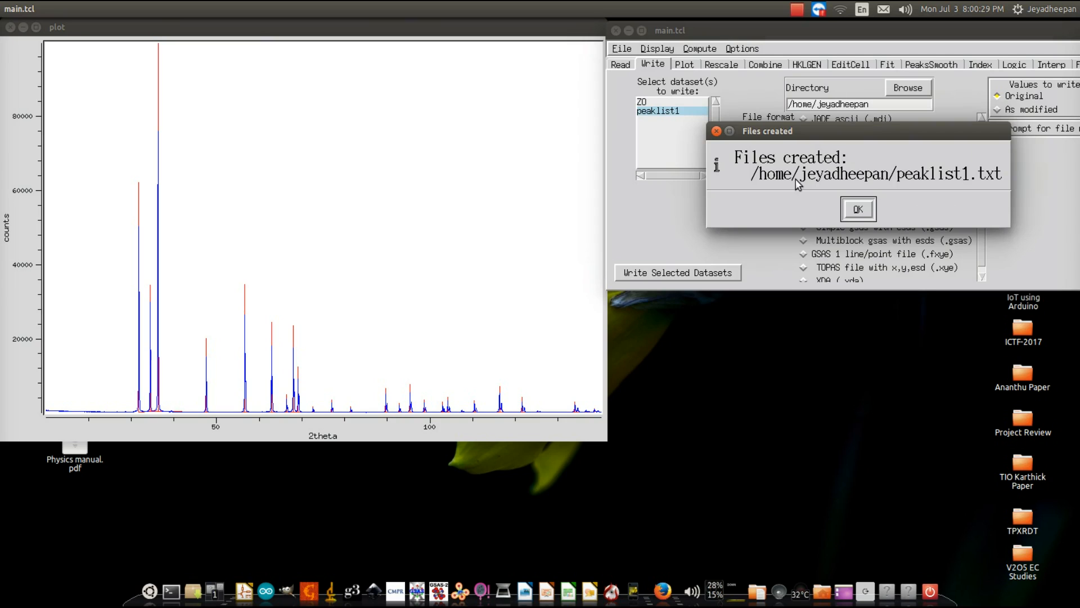
# Place the exported peaklist1.txt beside the main window for reference and set the 2theta peak search wavelength to 1.54056.
pyautogui.click(858, 209)
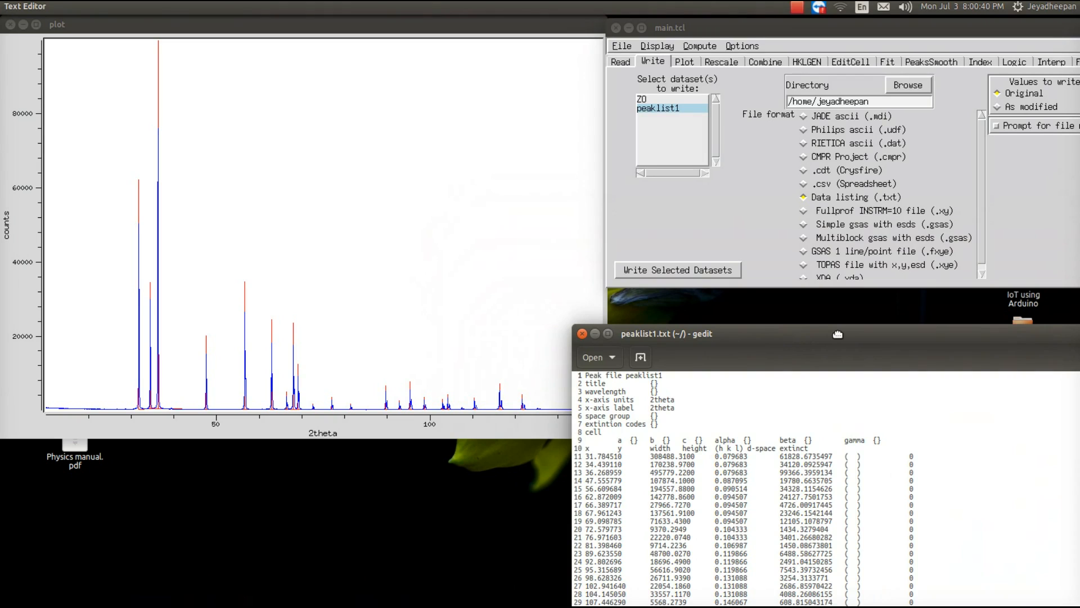
pyautogui.moveTo(837, 334); pyautogui.dragTo(858, 252)
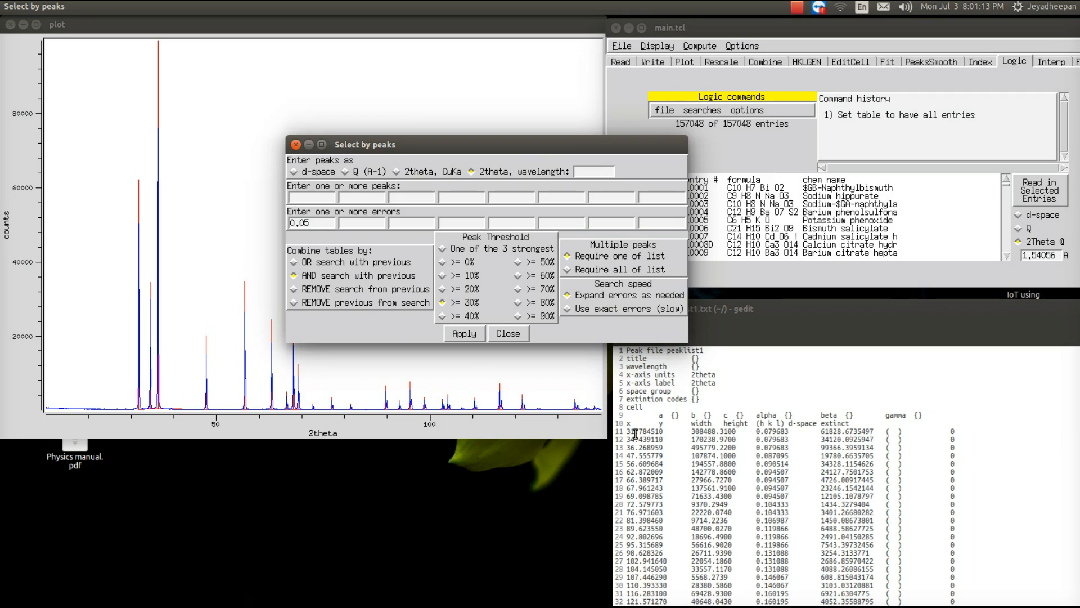
pyautogui.click(600, 172)
pyautogui.write('1.5')
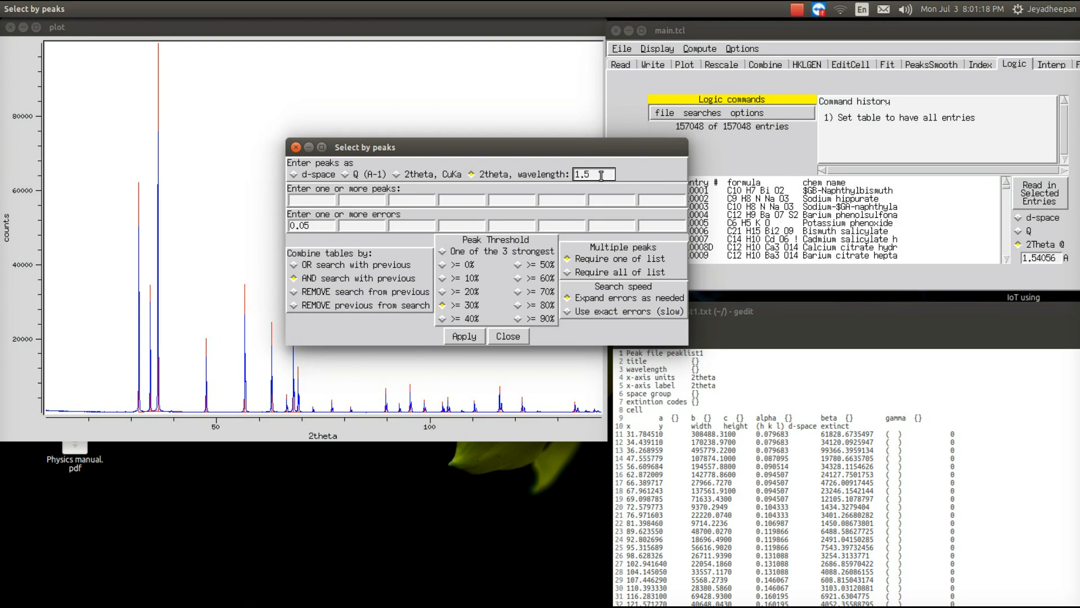
pyautogui.write('4056')
# Enter the first eight 2theta positions from peaklist1.txt as search peaks: 31.78, 34.43, 36.26, 47.55, 56.60, 62.87, 66.38 and 67.96.
pyautogui.click(307, 200)
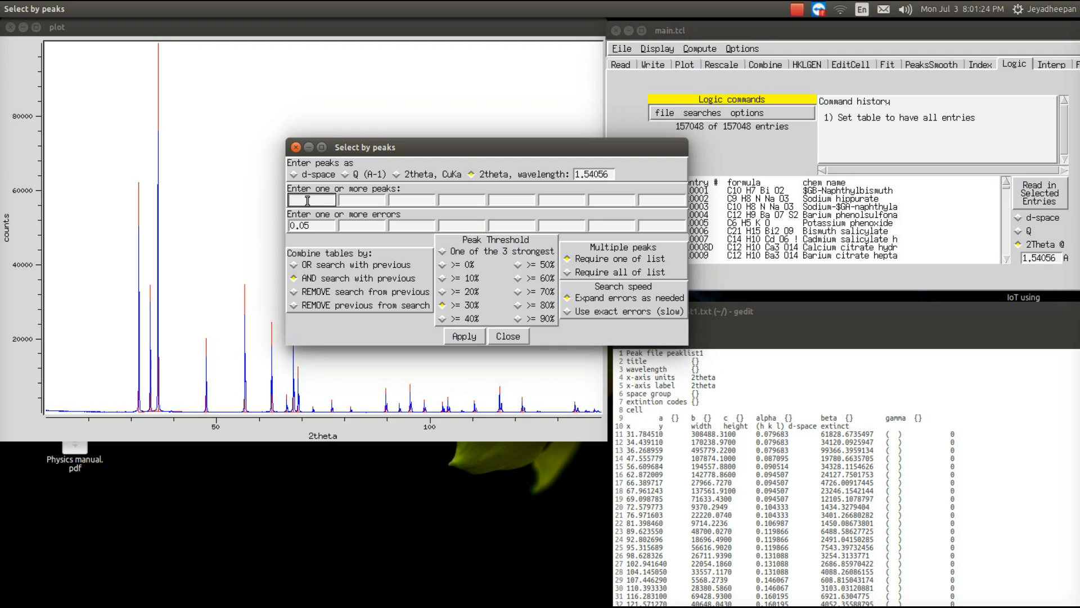
pyautogui.write('31.78')
pyautogui.press('Tab')
pyautogui.write('34.')
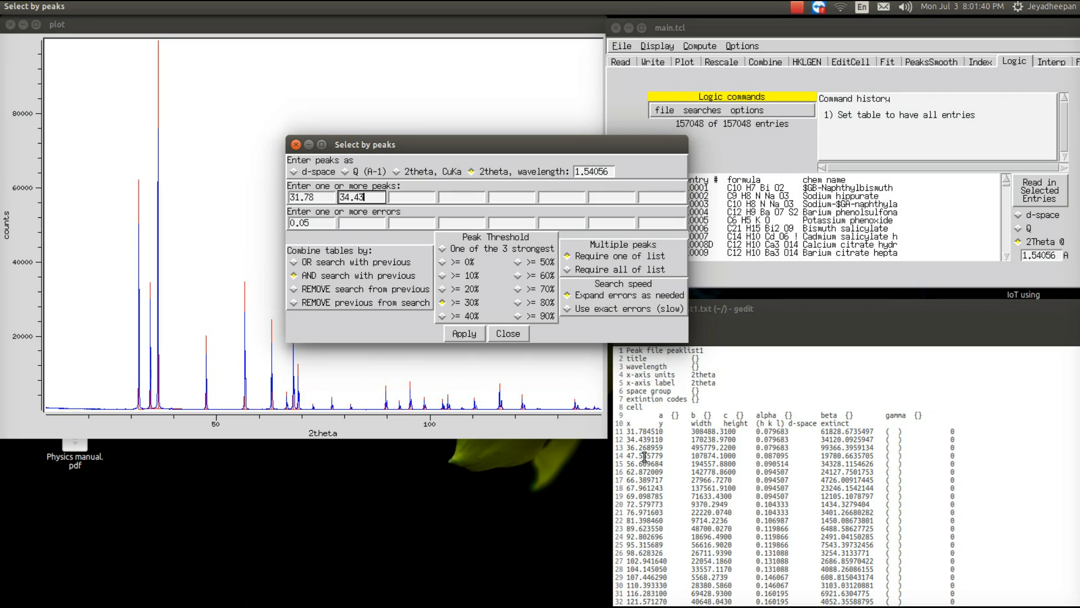
pyautogui.moveTo(626, 447); pyautogui.dragTo(647, 447)
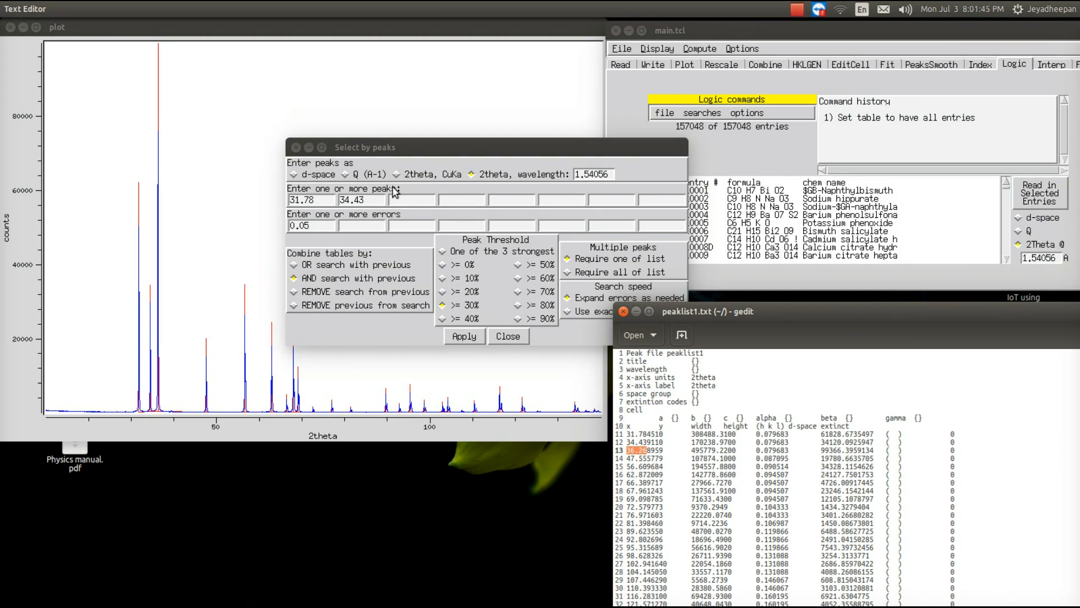
pyautogui.moveTo(647, 458); pyautogui.dragTo(626, 458)
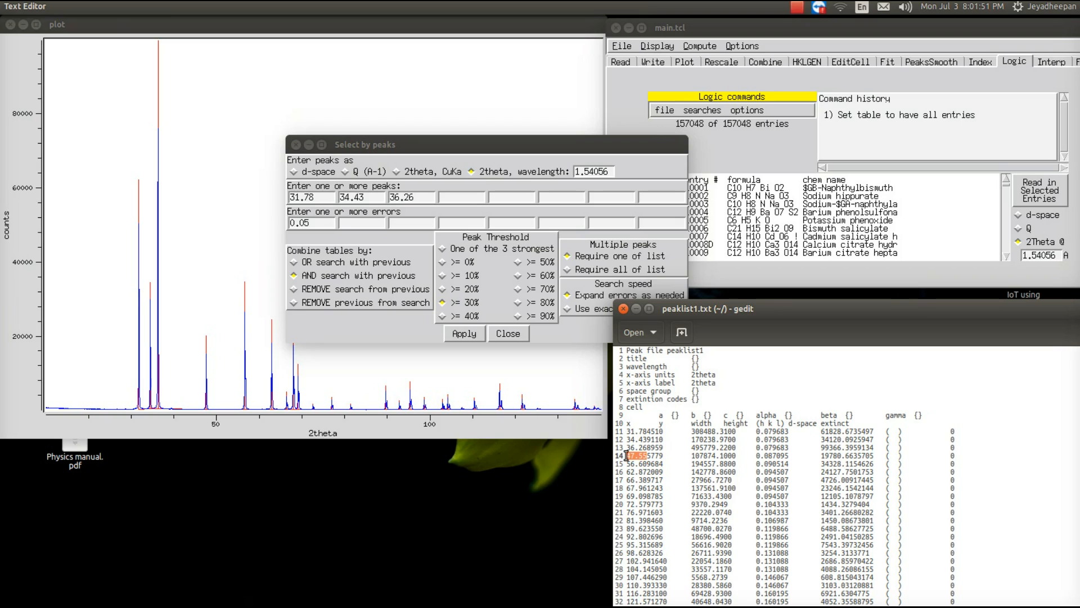
pyautogui.moveTo(648, 463); pyautogui.dragTo(628, 464)
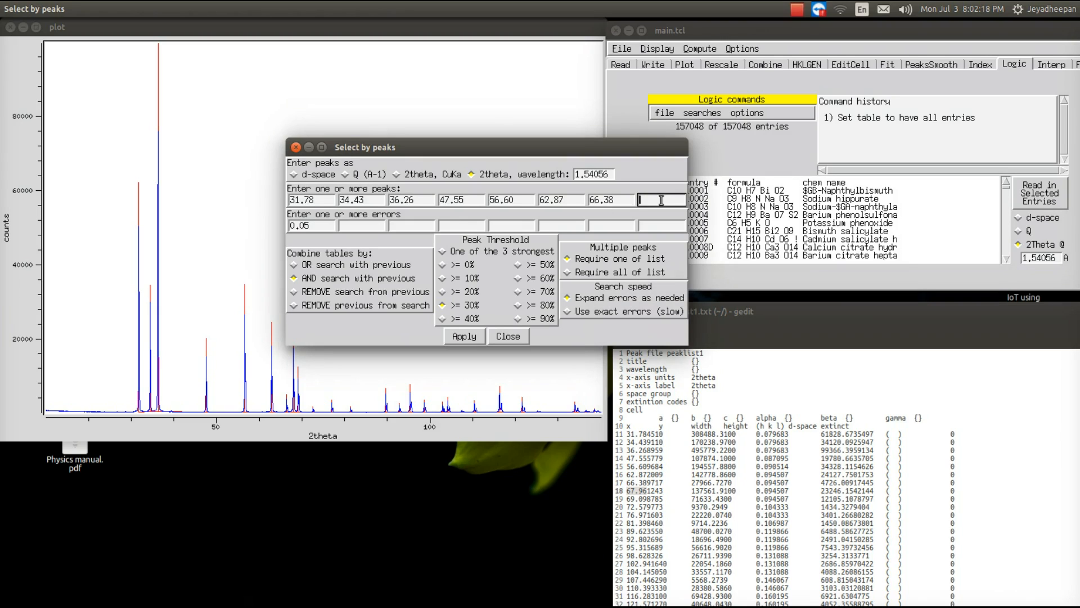
pyautogui.write('67.96')
pyautogui.press('Tab')
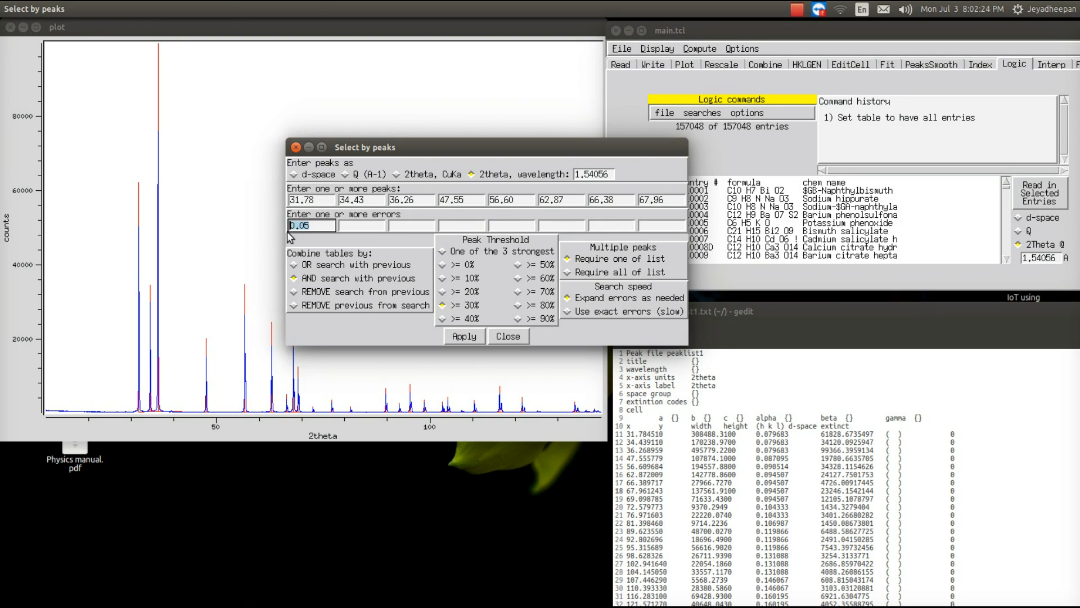
# Give all eight peaks an error of 0.05 and apply the search with REMOVE previous from search, threshold >= 0% and Require all of list.
pyautogui.press('Tab')
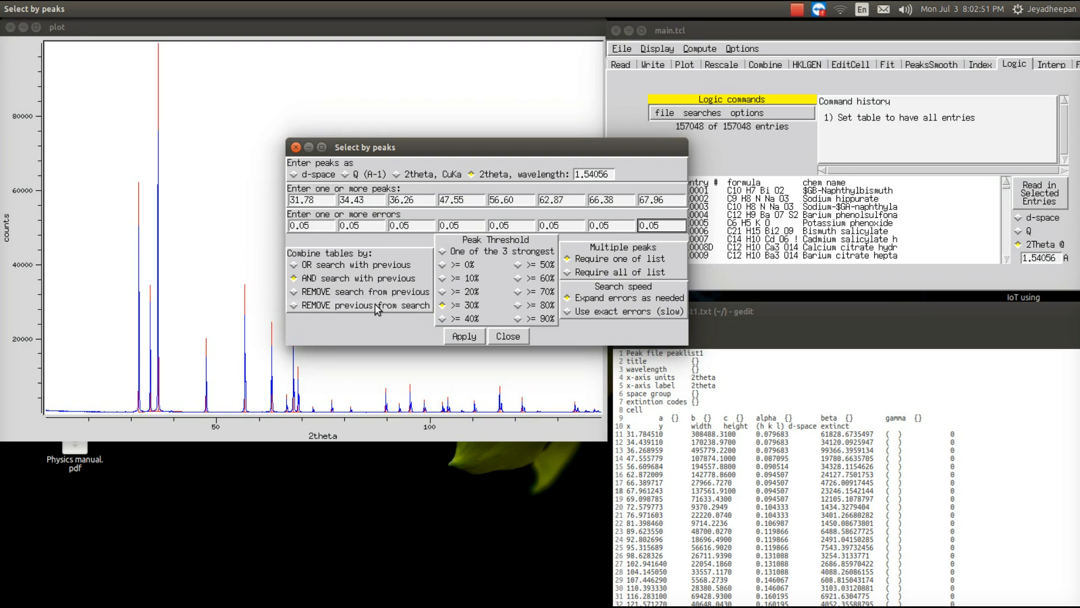
pyautogui.click(375, 304)
pyautogui.click(442, 264)
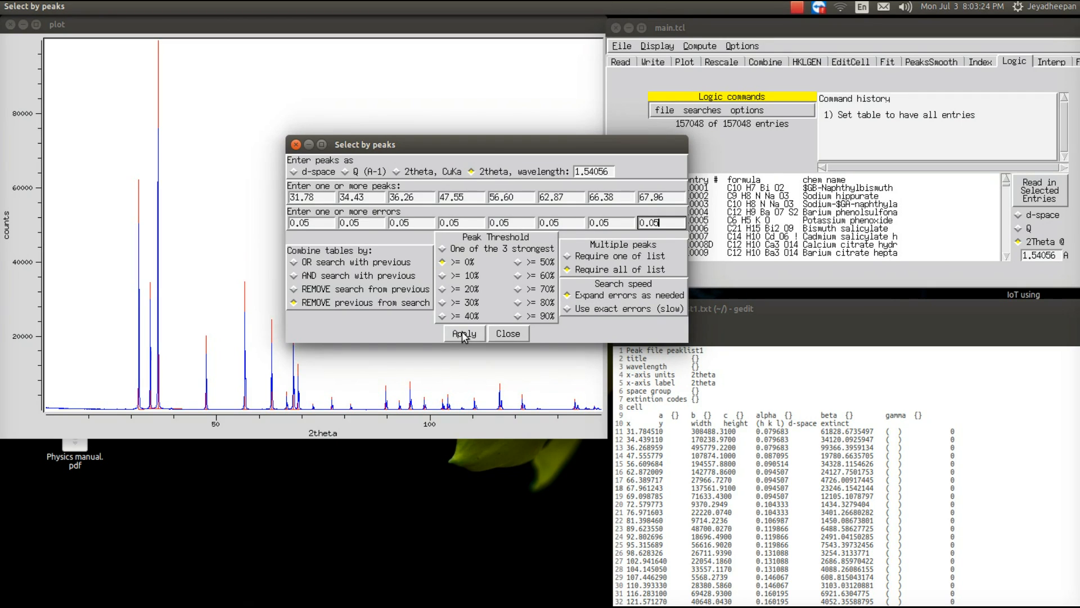
pyautogui.click(462, 334)
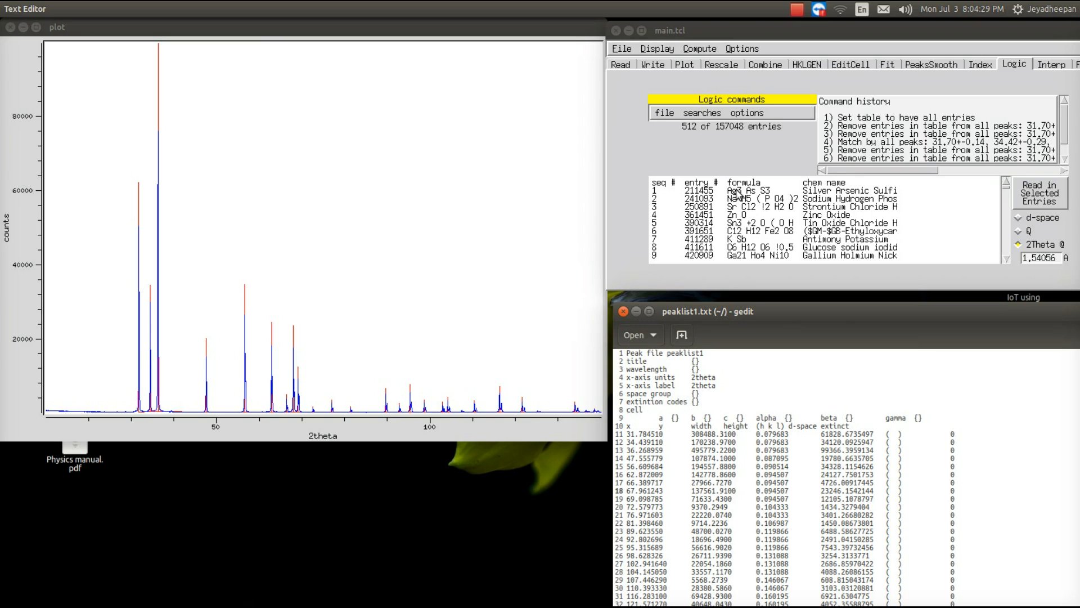
# Select the first matching Logic entry, Ag3 As S3, and rescale the peaklist1 dataset's Y values to Sqrt(I).
pyautogui.click(736, 191)
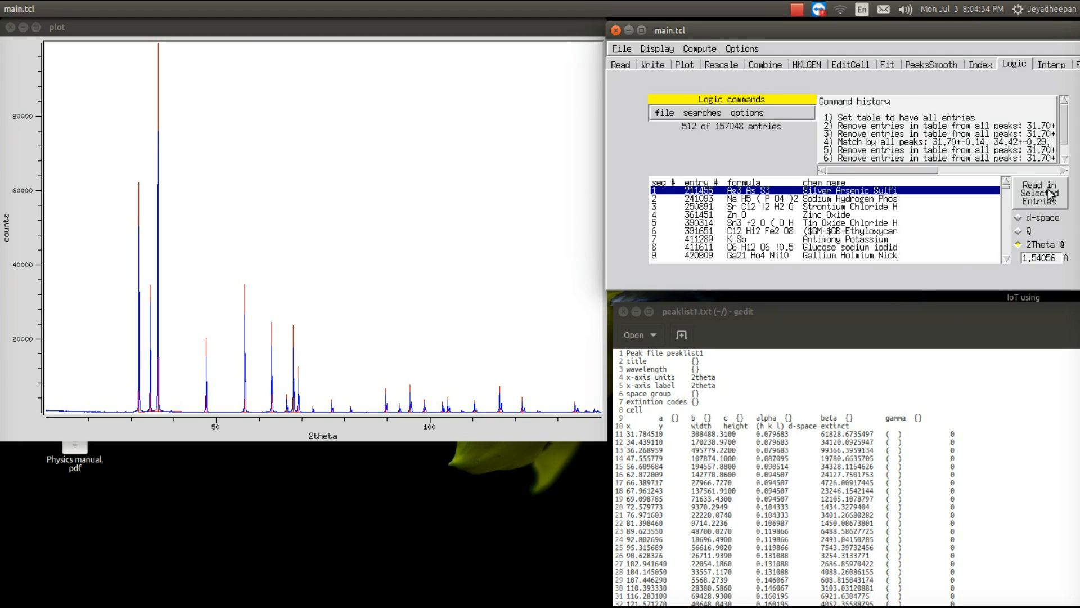
pyautogui.click(637, 112)
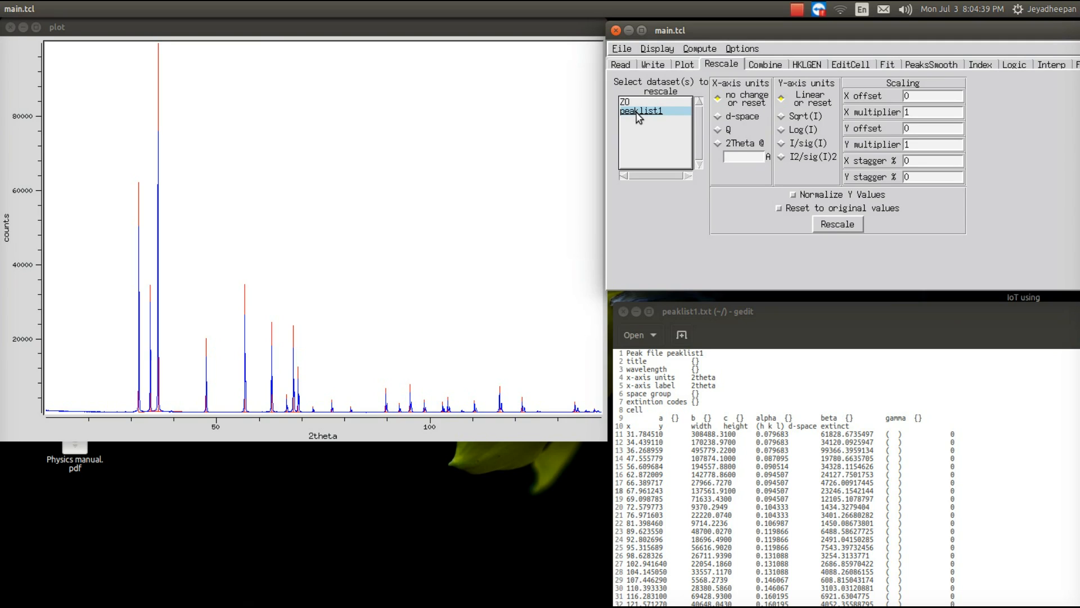
pyautogui.click(782, 115)
pyautogui.click(844, 225)
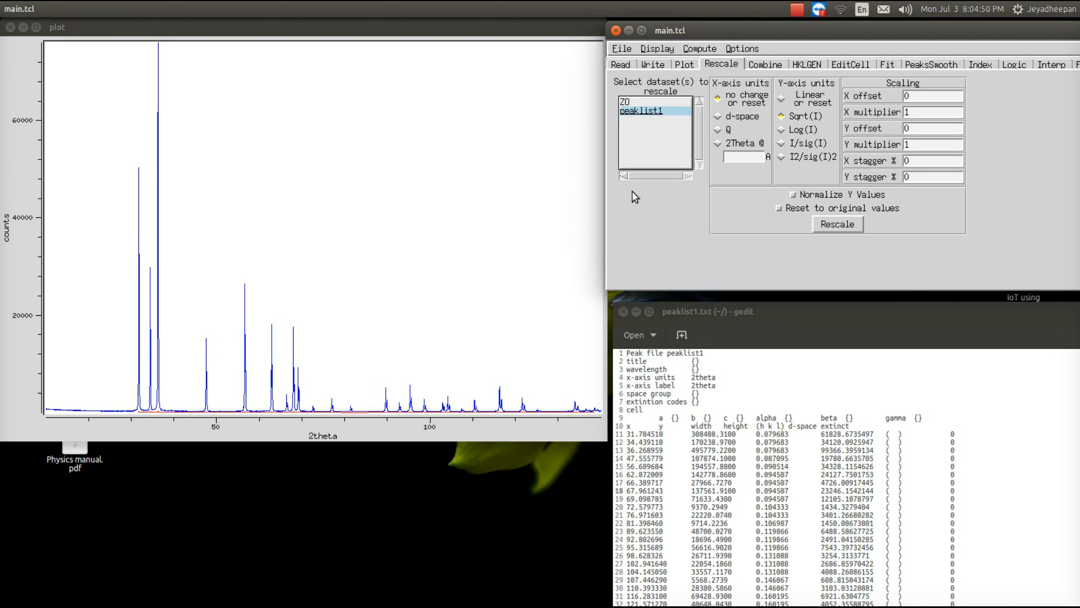
# Read in the selected Ag3 As S3 entry (211455) and plot it together with peaklist1.
pyautogui.click(1014, 65)
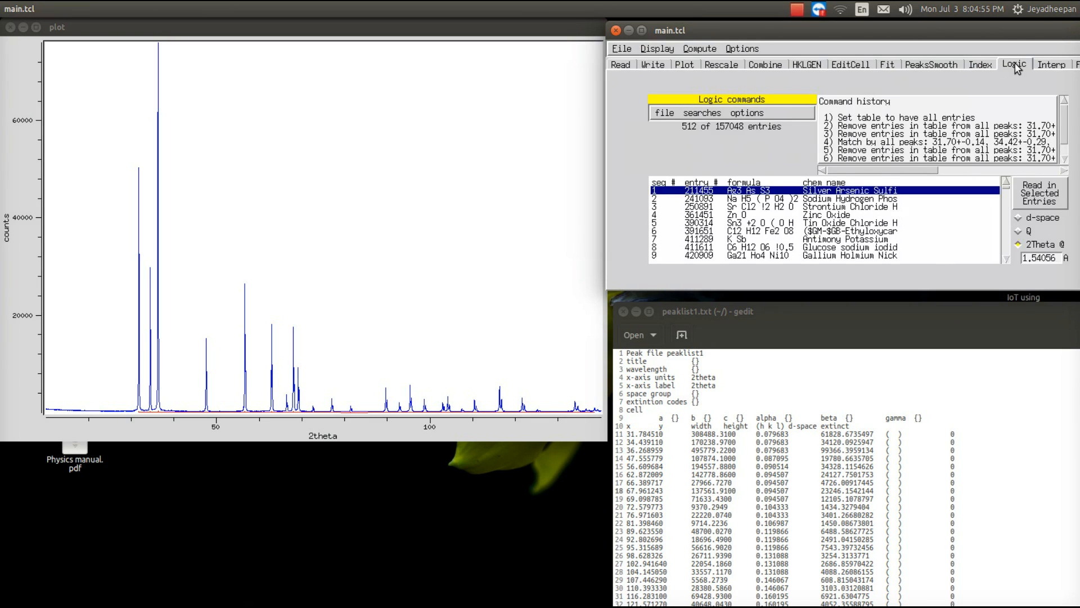
pyautogui.click(682, 65)
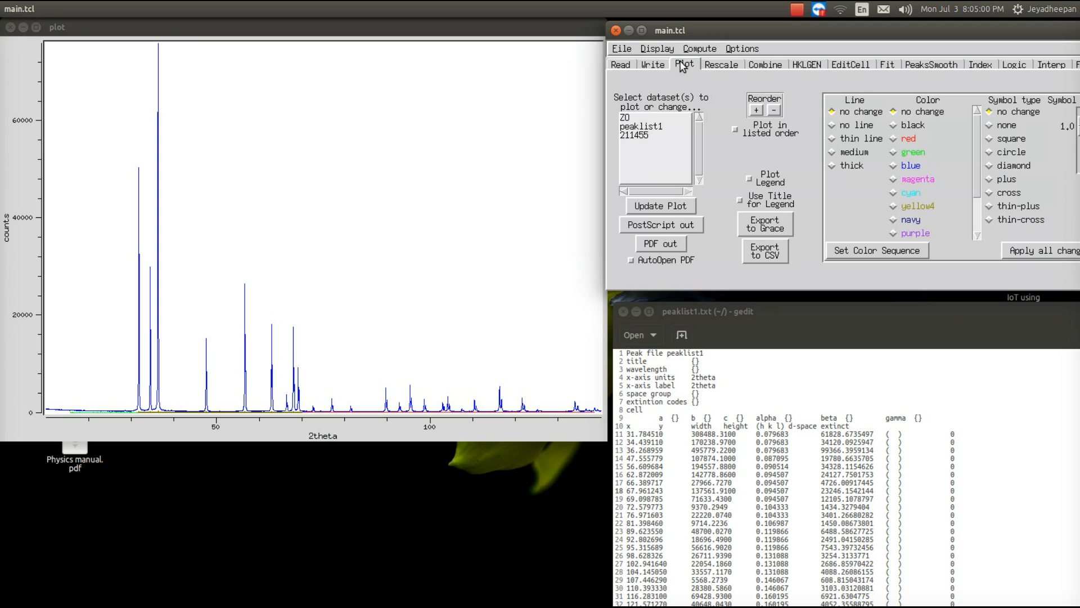
pyautogui.moveTo(641, 127); pyautogui.dragTo(646, 133)
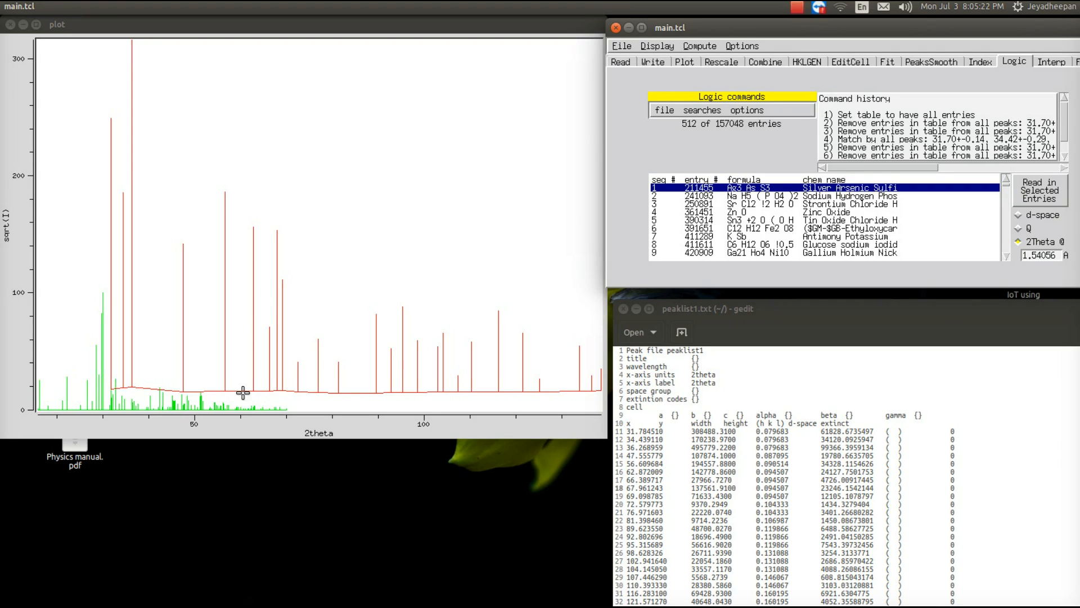
# Read in the sodium hydrogen phosphate, strontium chloride hydrate and zinc oxide entries for comparison with the peak list.
pyautogui.click(891, 196)
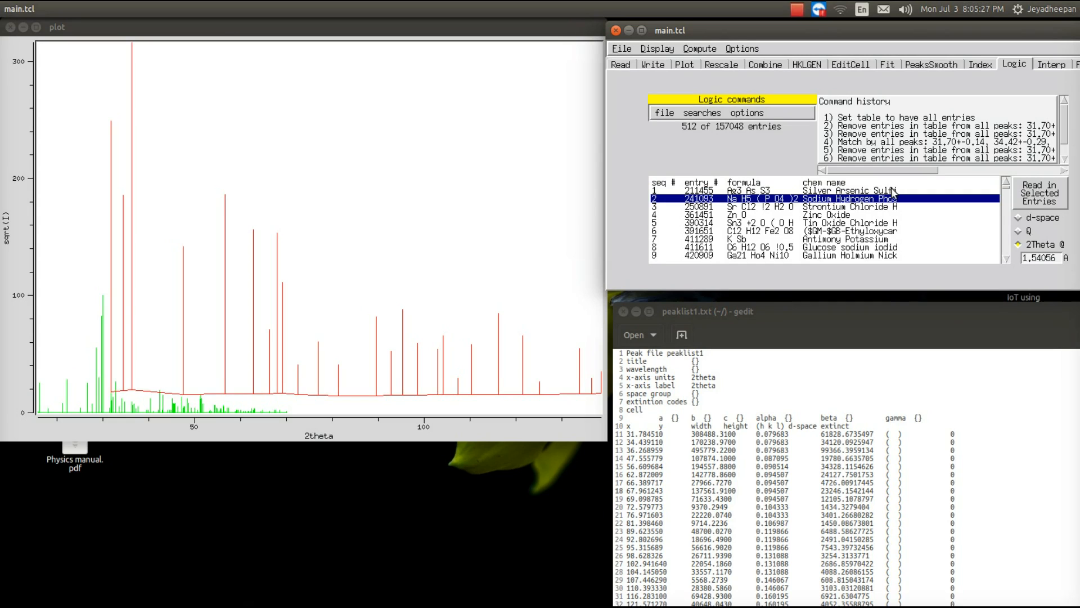
pyautogui.click(939, 207)
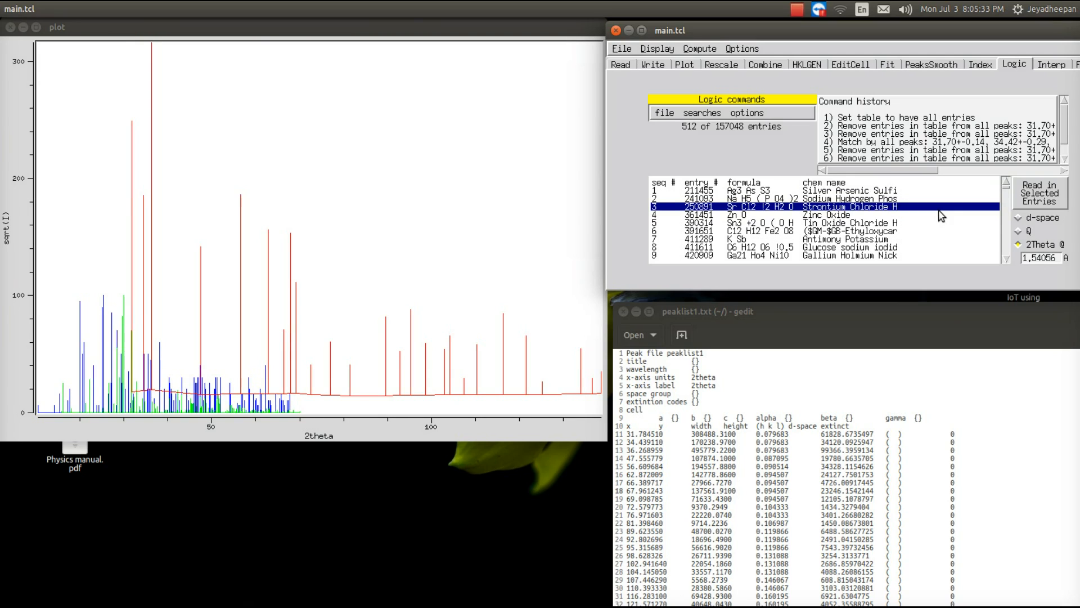
pyautogui.moveTo(850, 223); pyautogui.dragTo(850, 215)
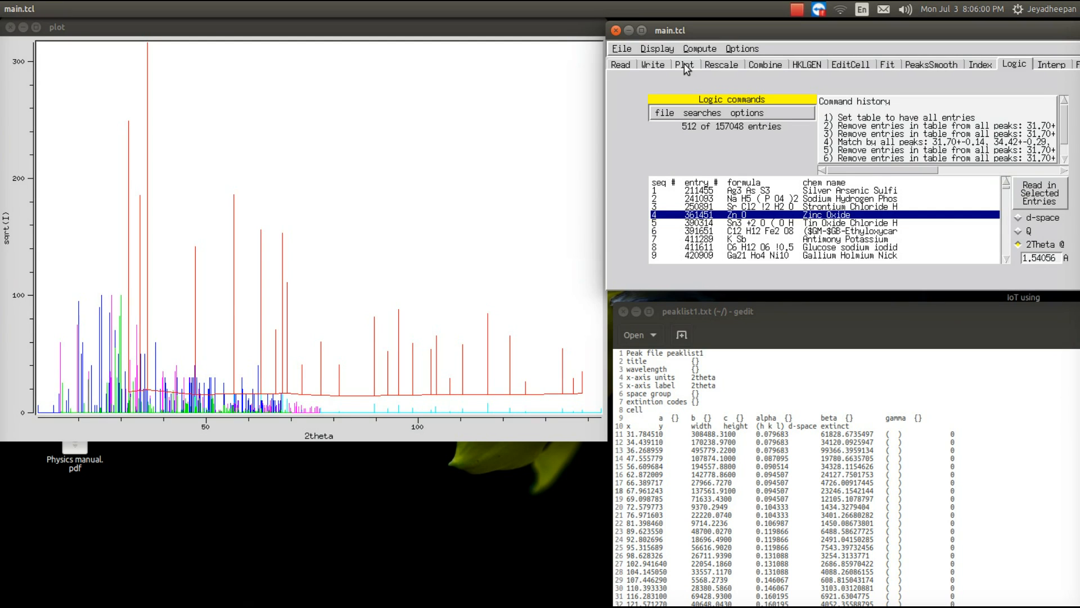
# Update the plot to compare only peaklist1 with the zinc oxide pattern 361451.
pyautogui.click(684, 65)
pyautogui.click(654, 207)
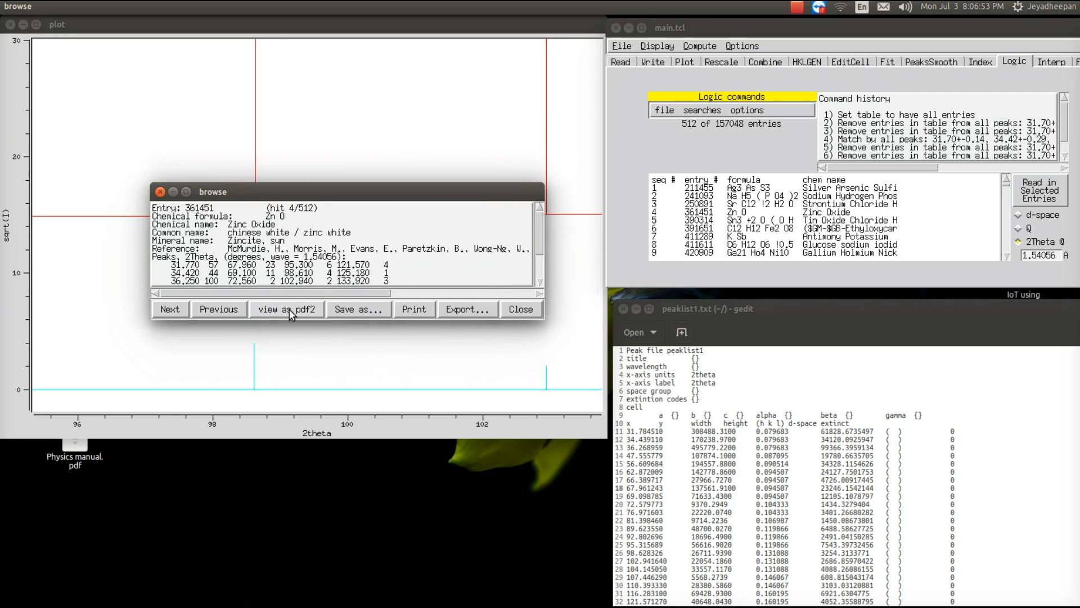
# Open the zinc oxide entry as a pdf2 card and read its peaks, hkl indices and cell data.
pyautogui.click(289, 309)
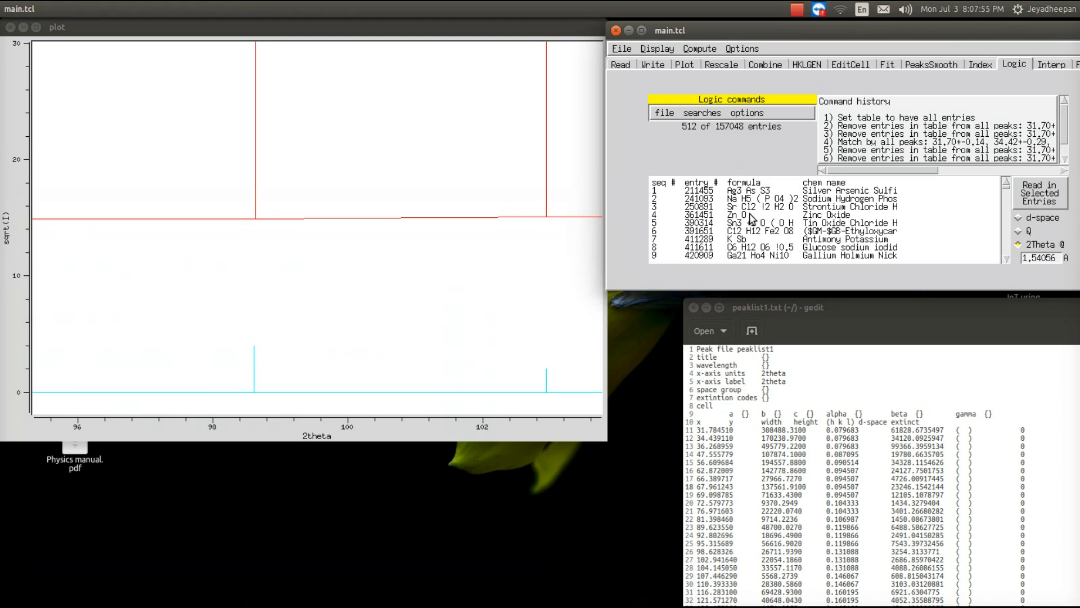
pyautogui.click(752, 218)
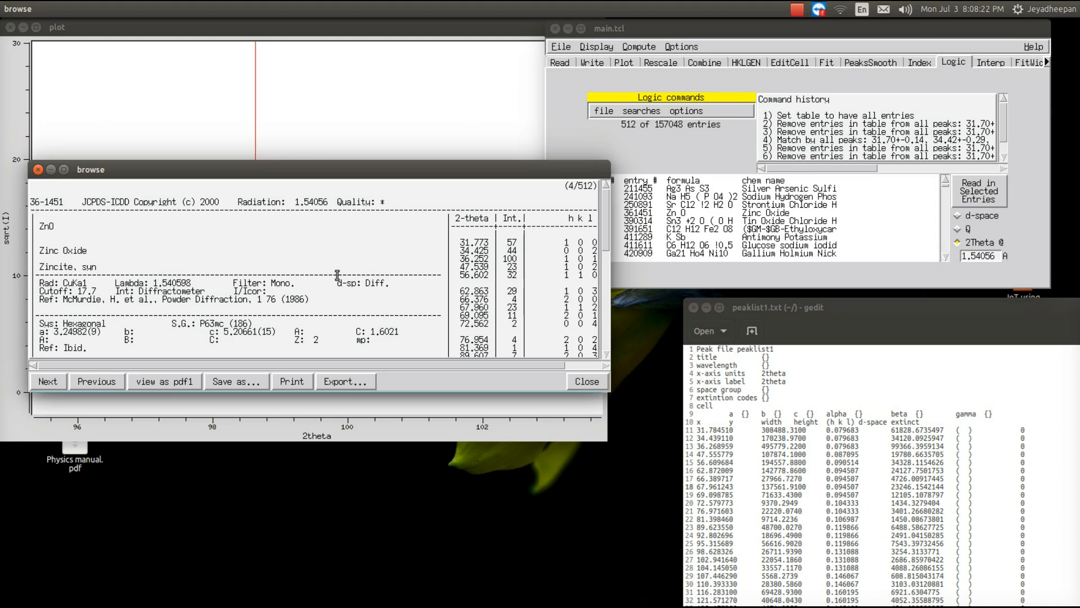
pyautogui.scroll(-1, 337, 274)
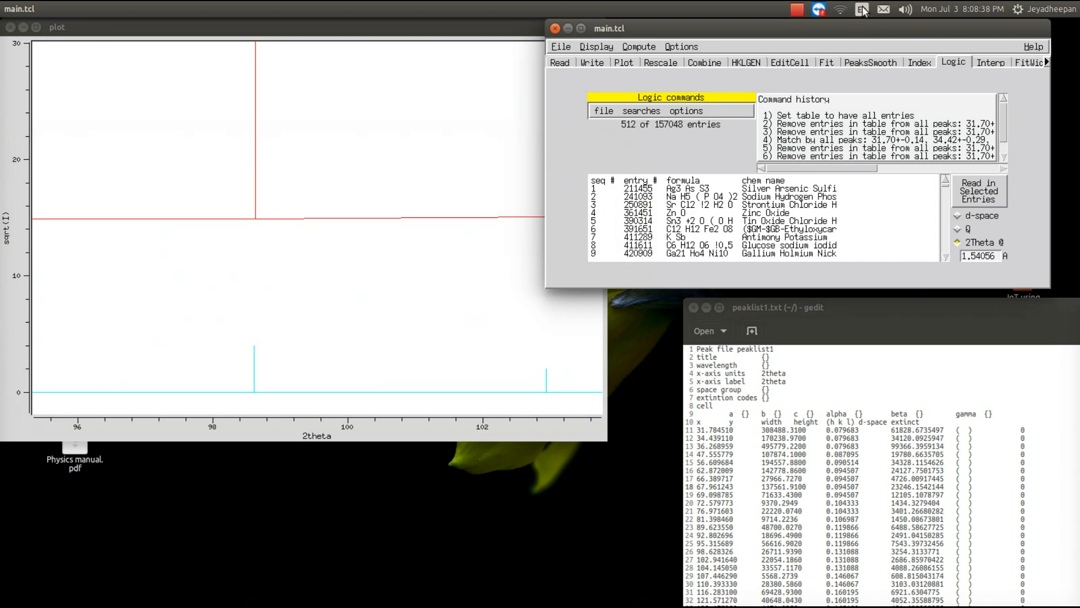
# Prepare peaklist1 for indexing, with its peaks sorted by 2theta and the wavelength set to 1.54056.
pyautogui.click(919, 62)
pyautogui.click(601, 94)
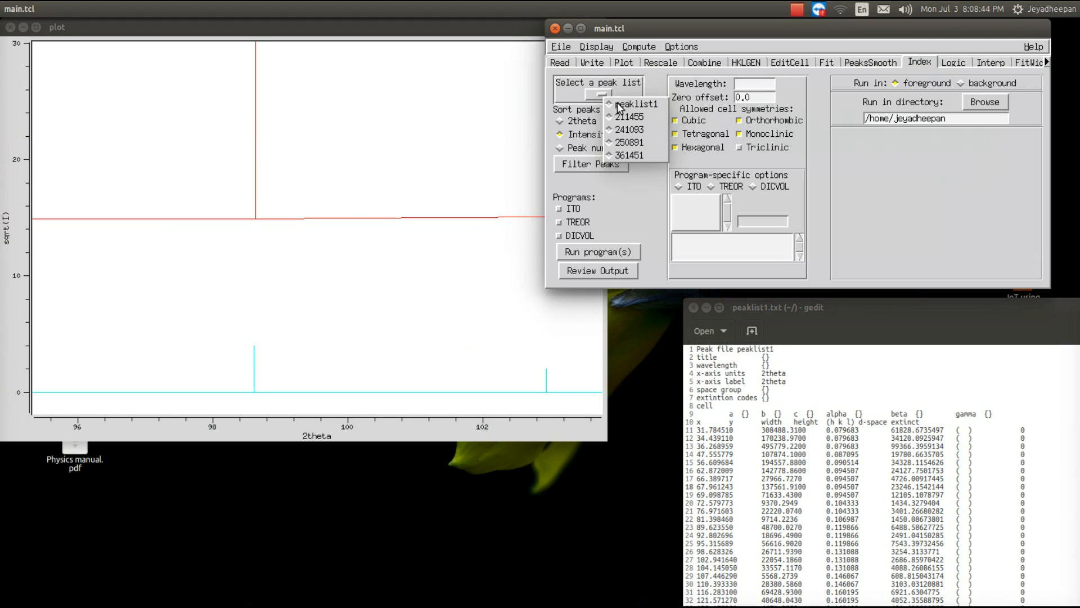
pyautogui.click(566, 127)
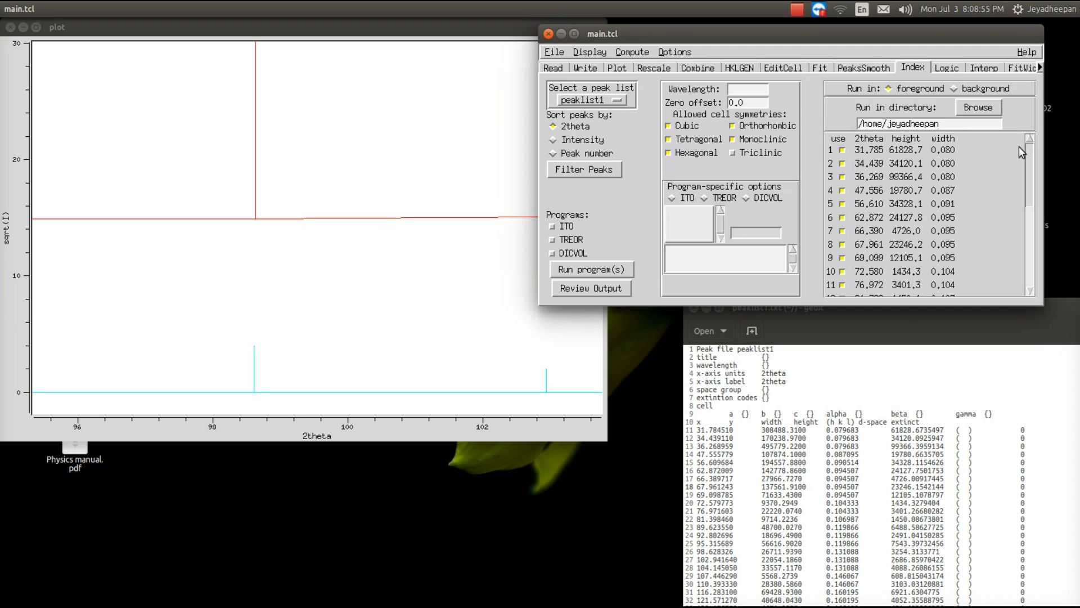
pyautogui.click(740, 89)
pyautogui.write('1.54056')
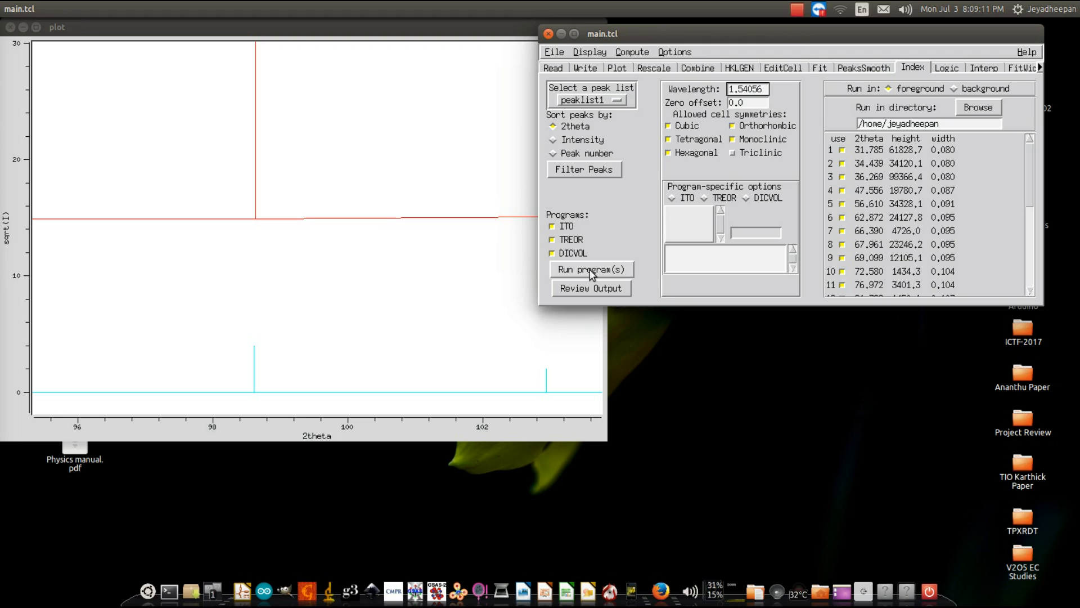
# Run the ITO, TREOR and DICVOL indexing programs on peaklist1, show their output files and close the DICVOL listing.
pyautogui.click(590, 272)
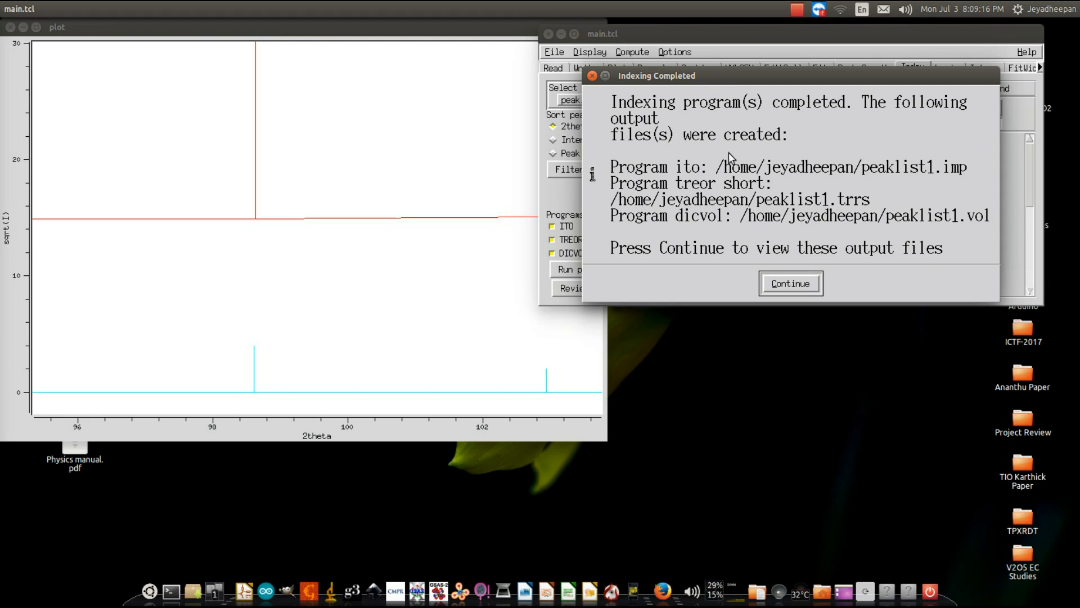
pyautogui.click(794, 283)
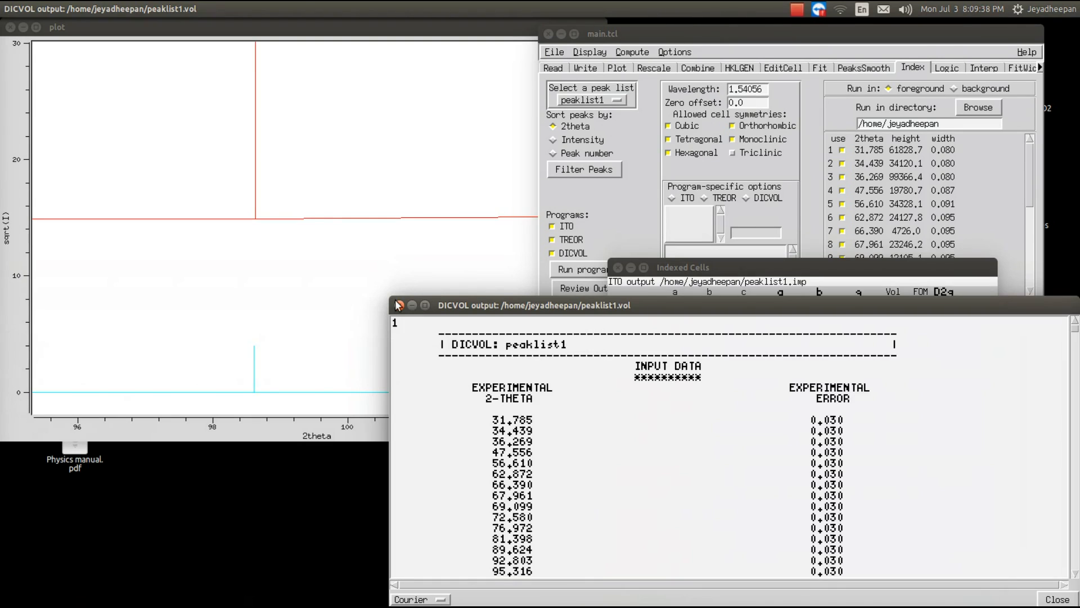
pyautogui.click(399, 305)
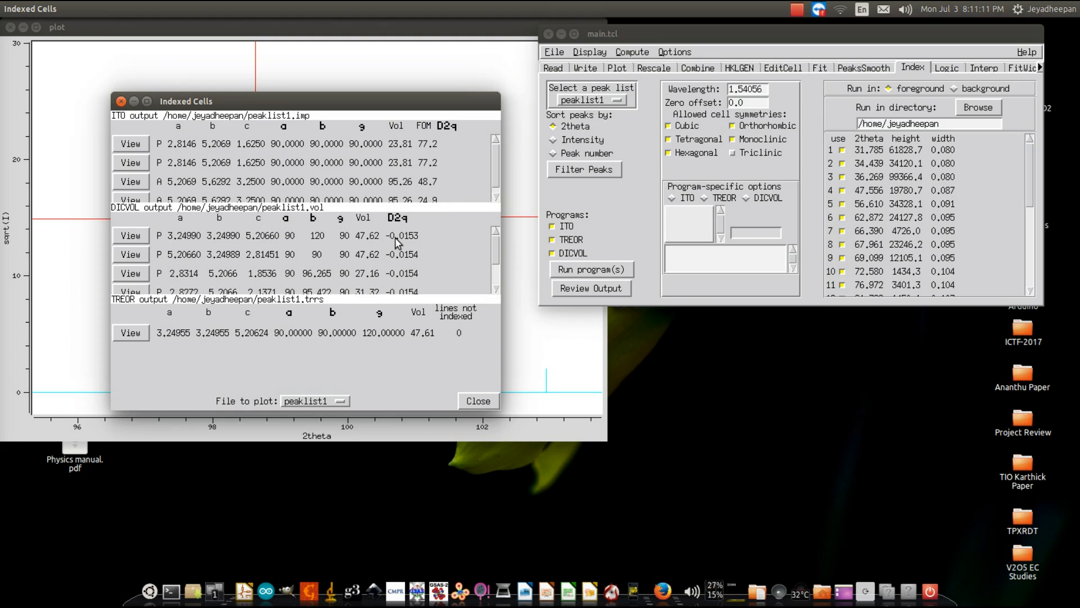
# Compare the candidate unit cells from DICVOL and ITO, including their volumes and figures of merit.
pyautogui.scroll(-2, 392, 281)
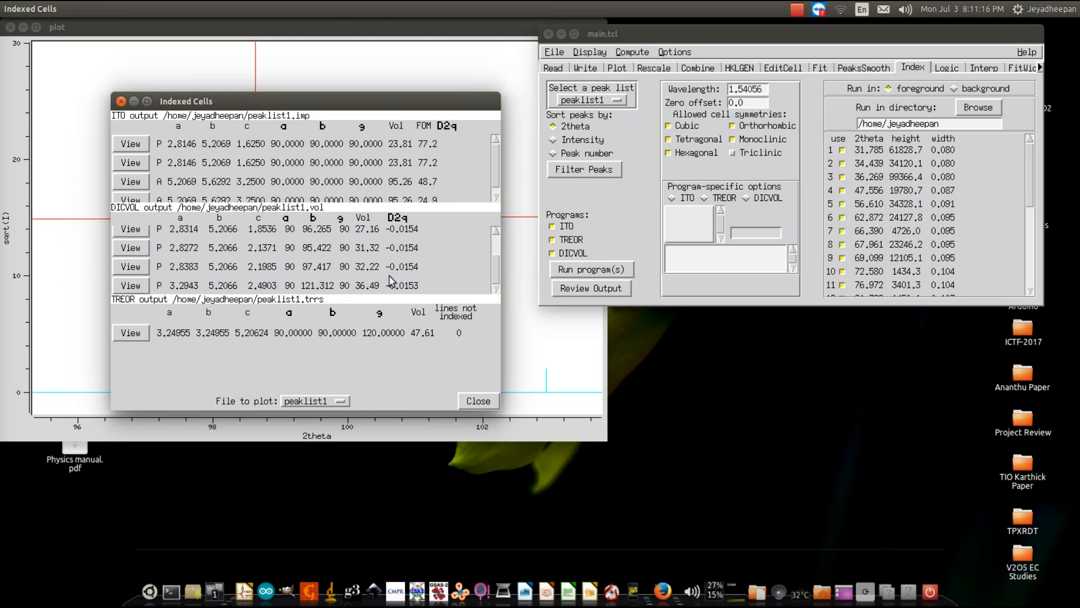
pyautogui.scroll(2, 392, 280)
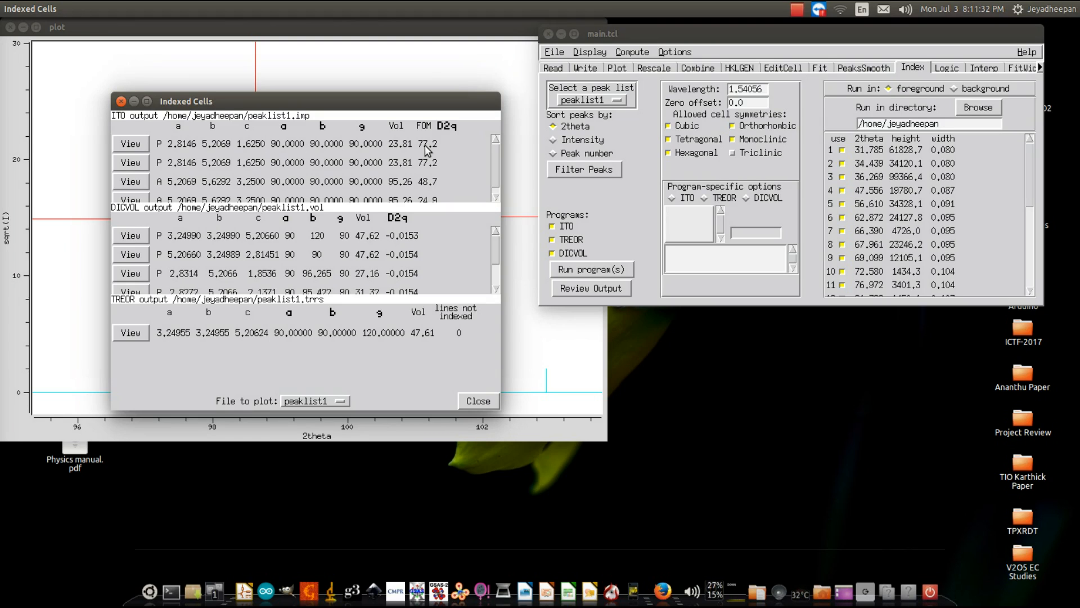
pyautogui.scroll(-1, 432, 197)
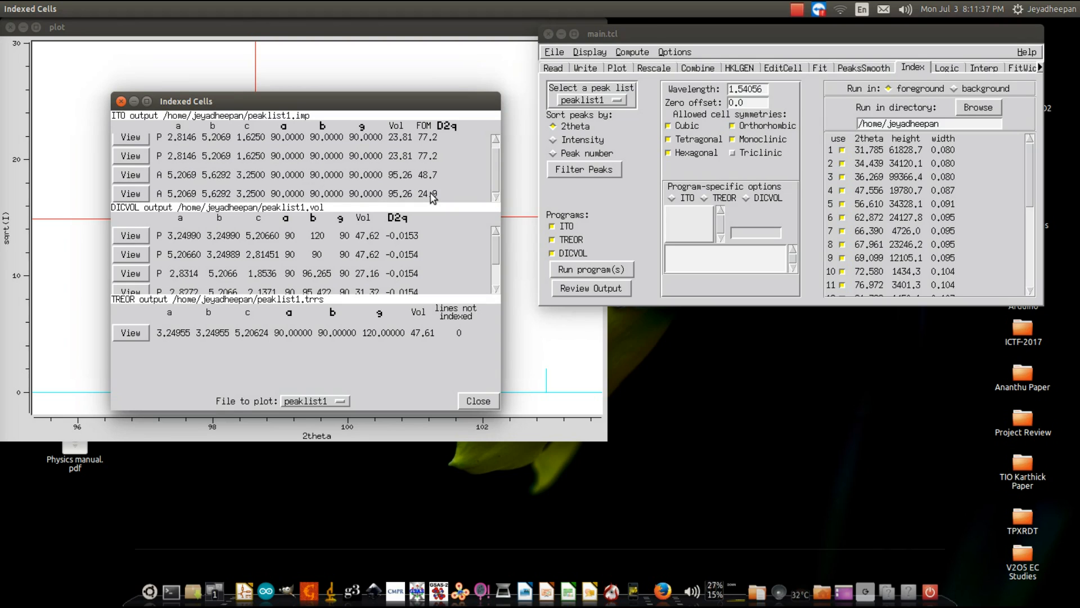
pyautogui.scroll(1, 432, 198)
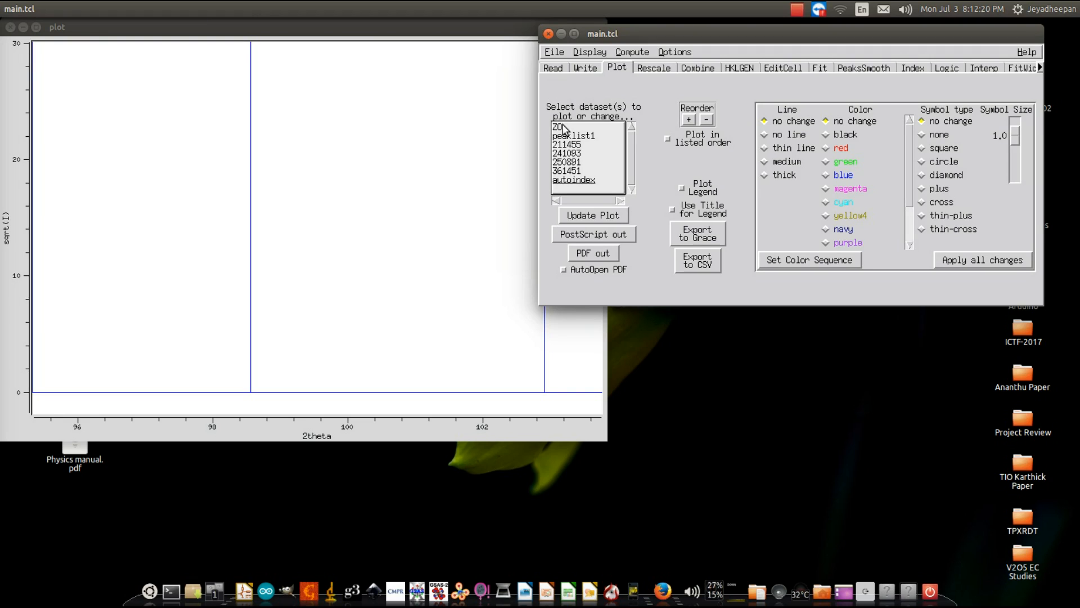
# Plot the ZO pattern and the autoindex peak list together.
pyautogui.click(563, 128)
pyautogui.keyDown('ctrl'); pyautogui.click(574, 180); pyautogui.keyUp('ctrl')
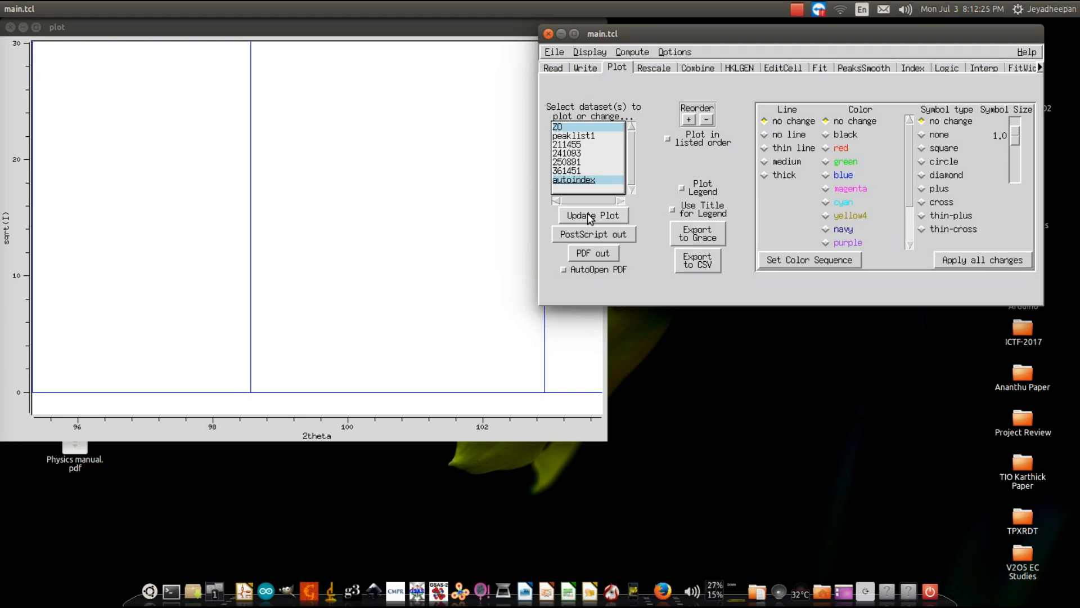
pyautogui.click(589, 216)
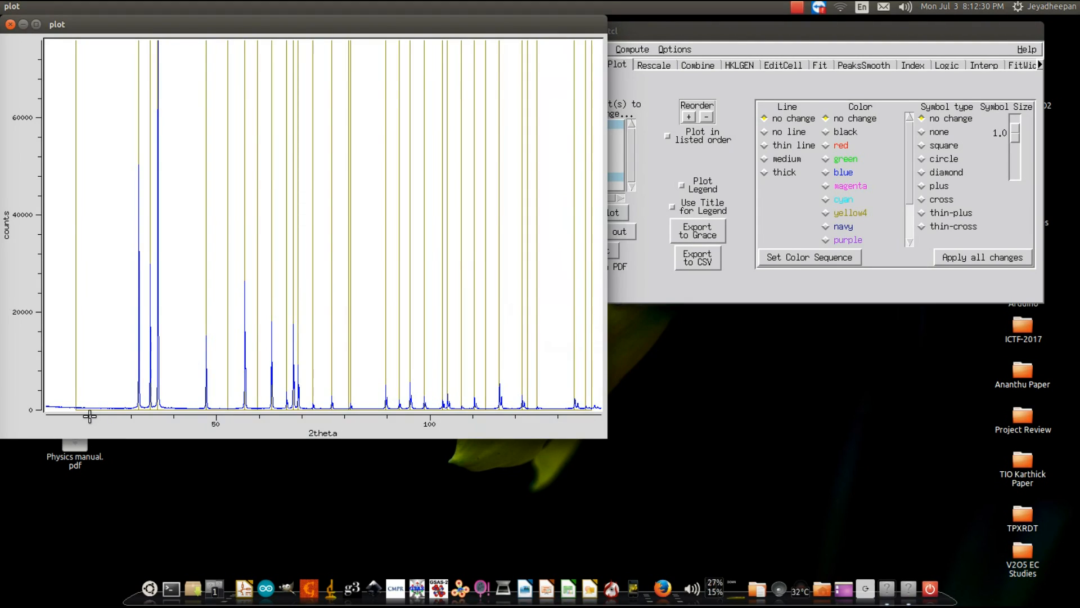
# Open the individual extinction conditions in EditCell, view the centering, screw axis and glide options, and close them.
pyautogui.click(912, 55)
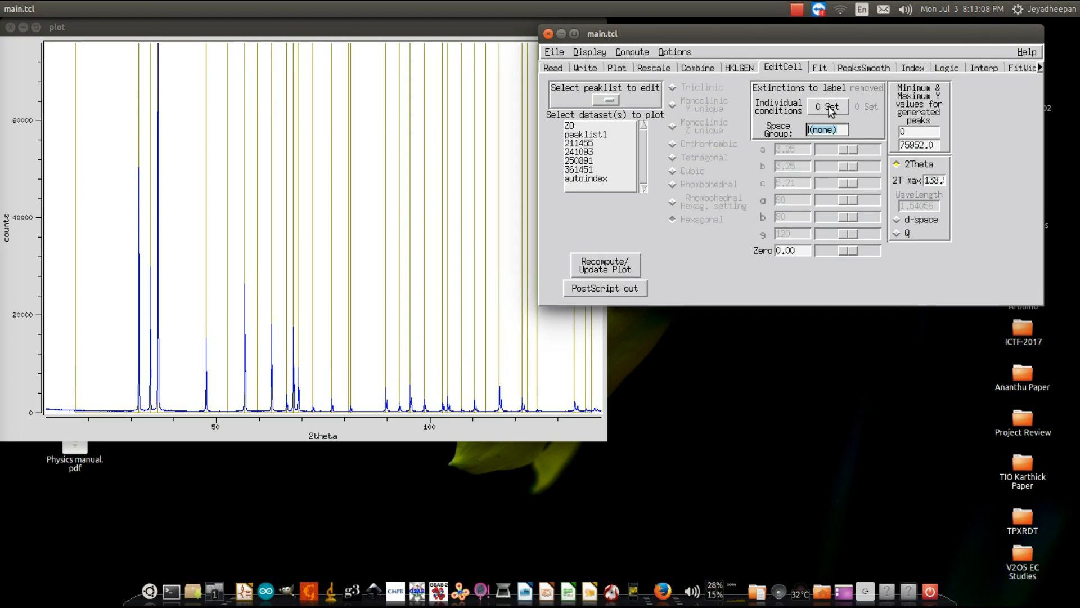
pyautogui.click(831, 108)
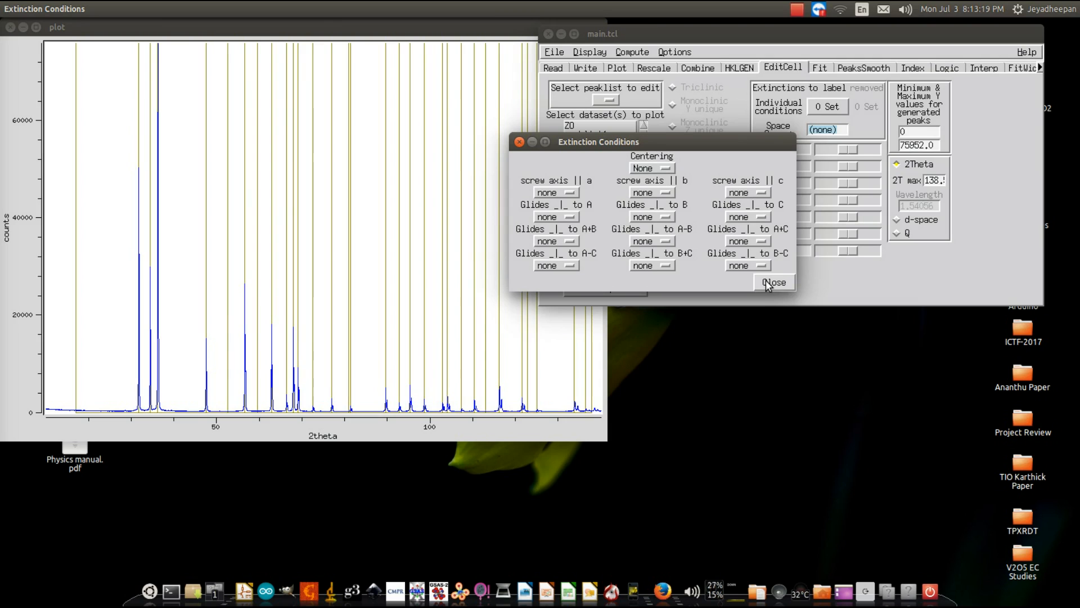
pyautogui.click(769, 283)
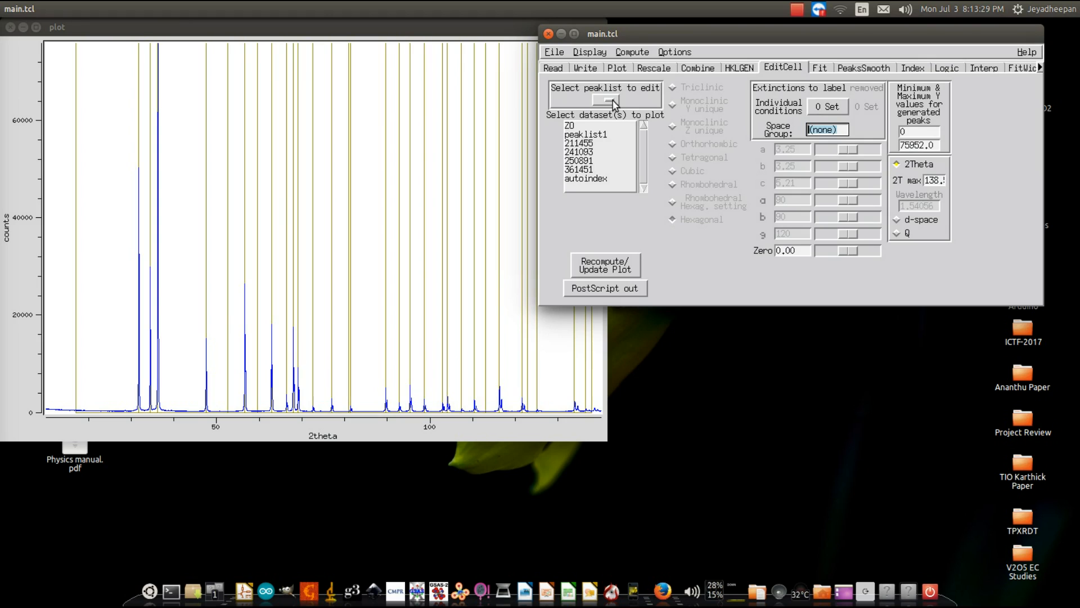
# Choose autoindex as the peak list to edit in EditCell and plot it together with ZO.
pyautogui.click(610, 100)
pyautogui.click(586, 178)
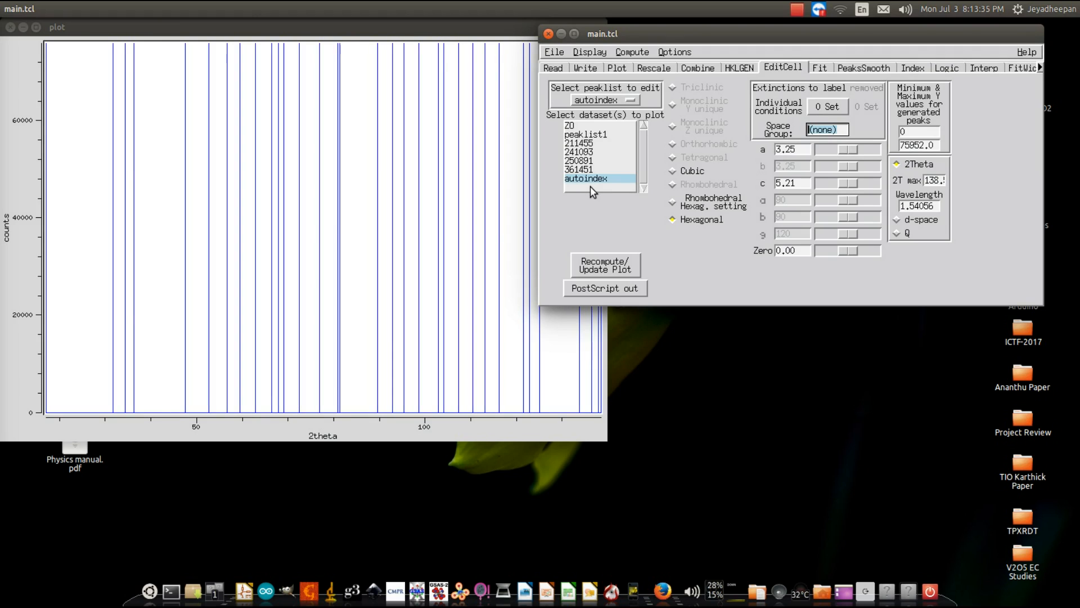
pyautogui.click(569, 125)
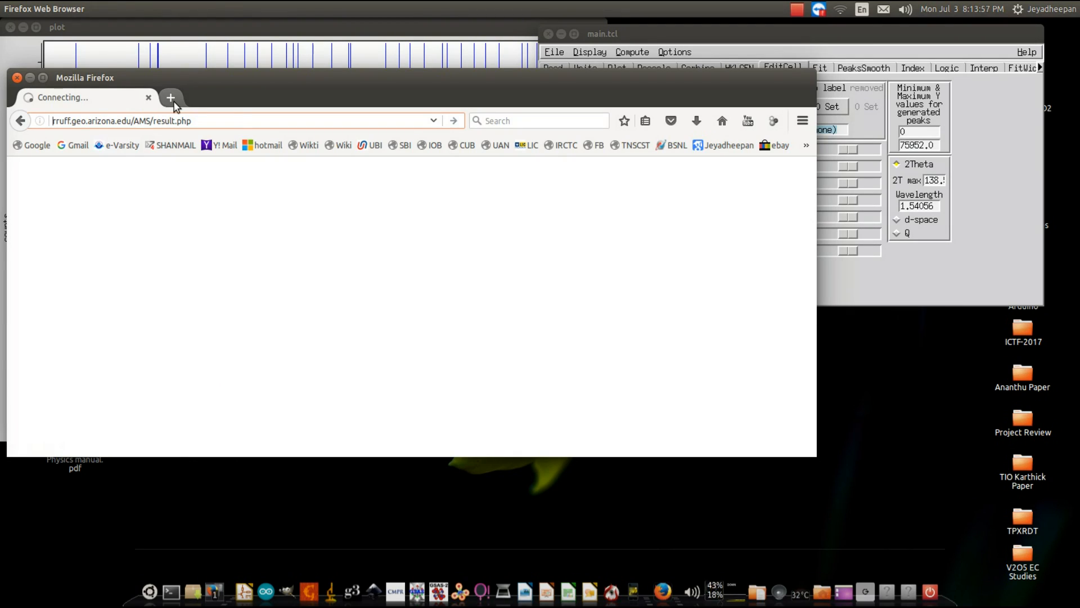
pyautogui.click(171, 98)
pyautogui.click(840, 9)
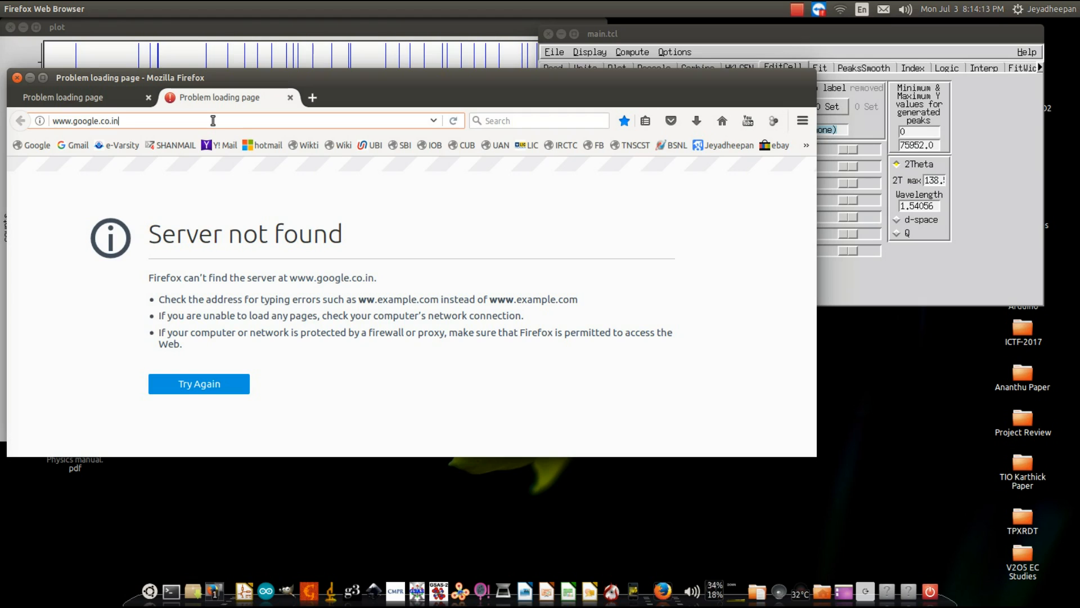
pyautogui.click(840, 9)
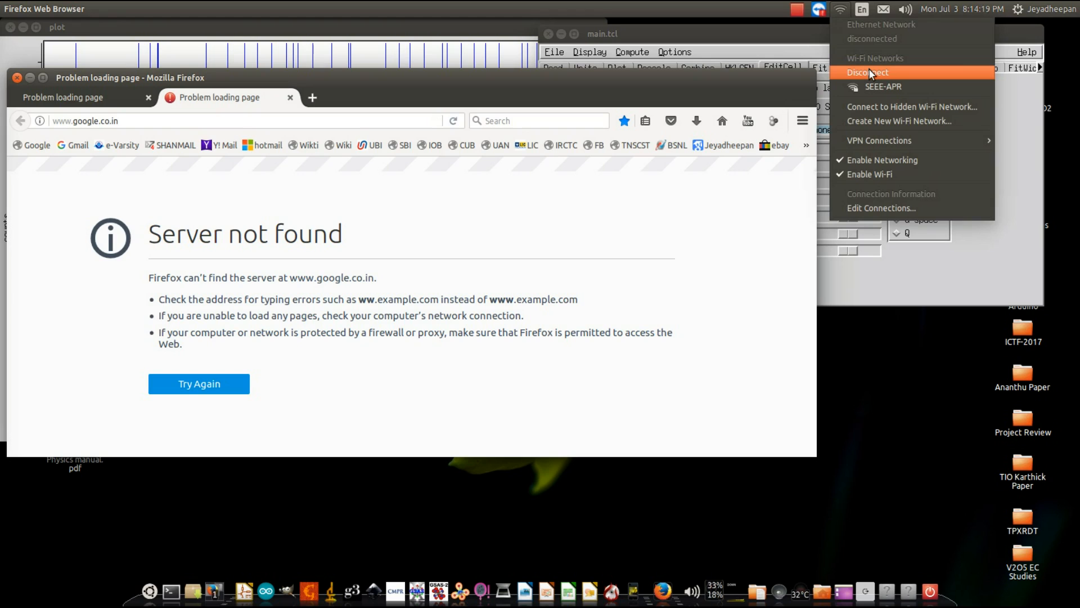
pyautogui.click(911, 106)
pyautogui.click(591, 313)
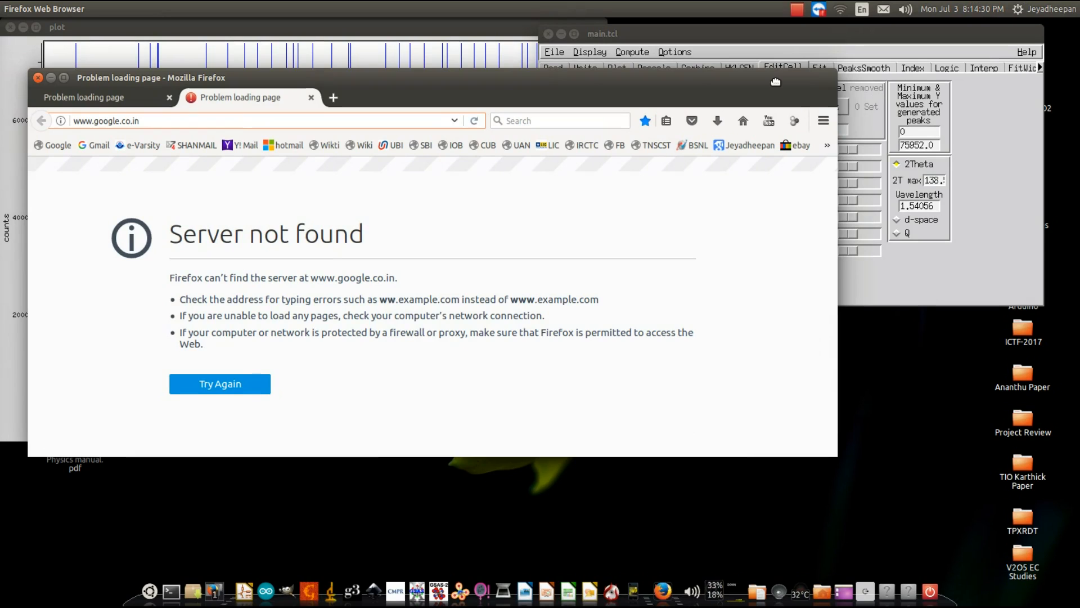
# Disconnect the Wi-Fi and reconnect to restore internet access.
pyautogui.click(840, 9)
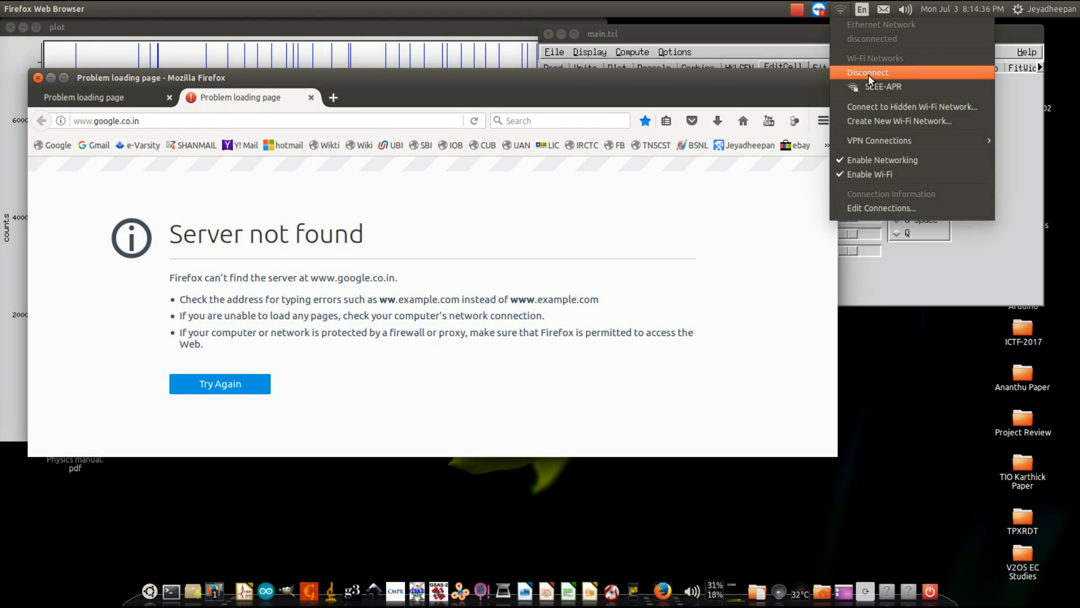
pyautogui.click(869, 73)
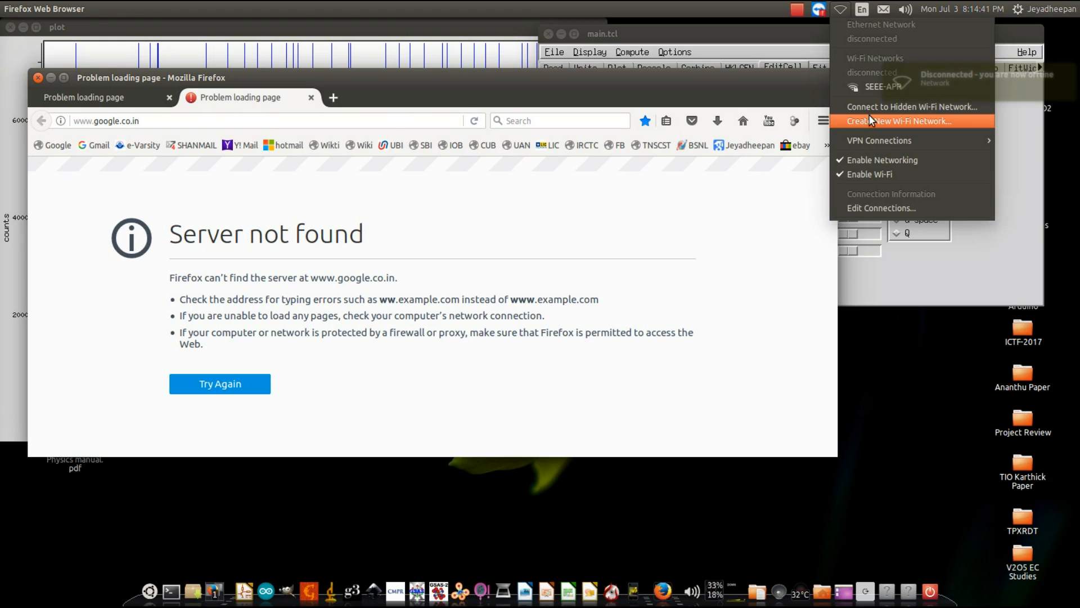
pyautogui.click(868, 106)
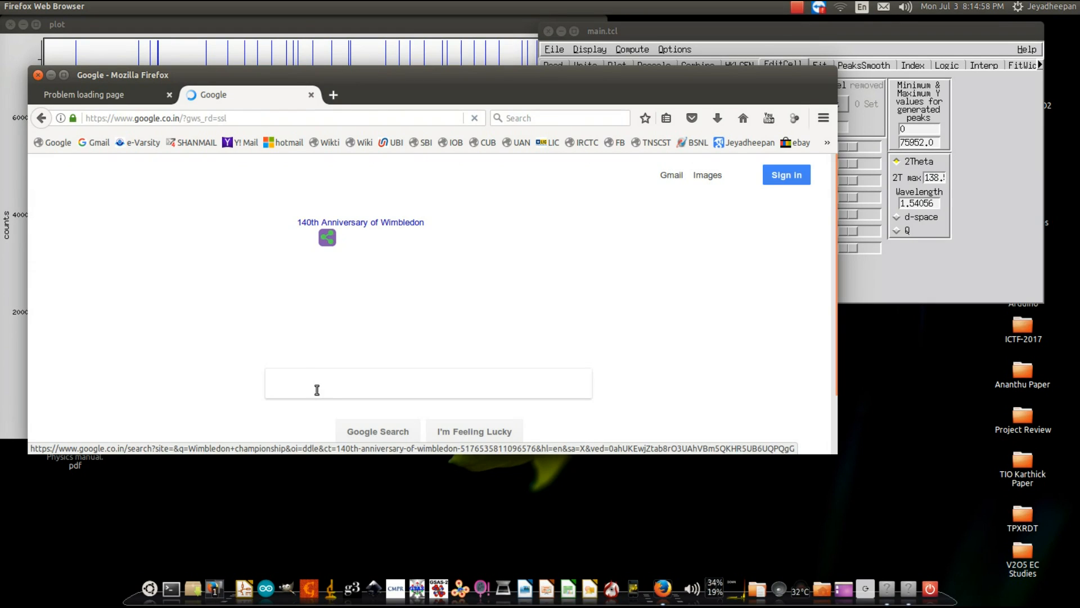
# Search Google for AMCSD.
pyautogui.write('AMC')
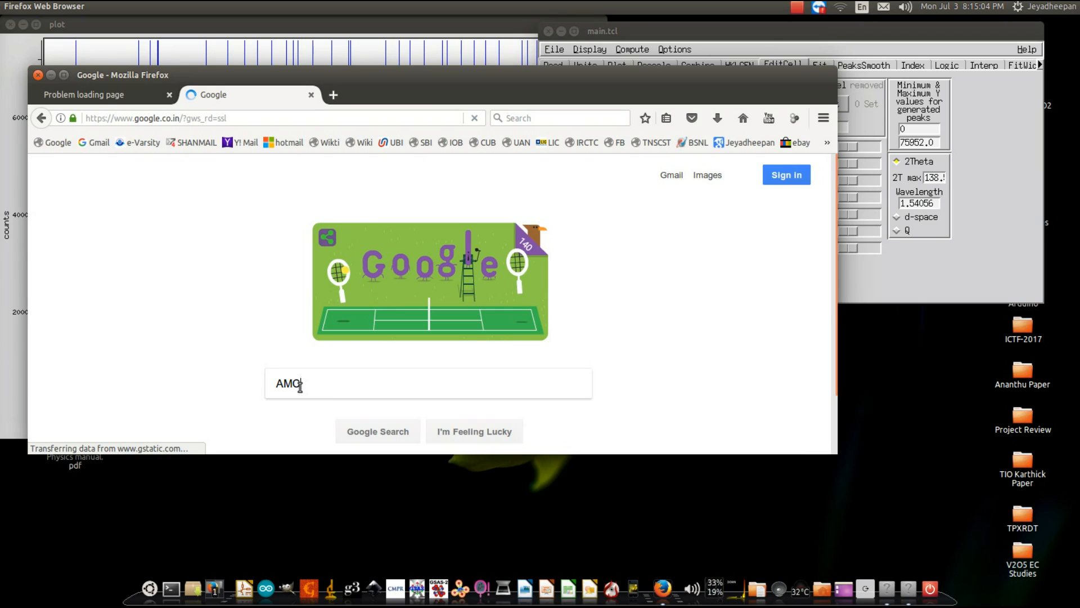
pyautogui.write('SD')
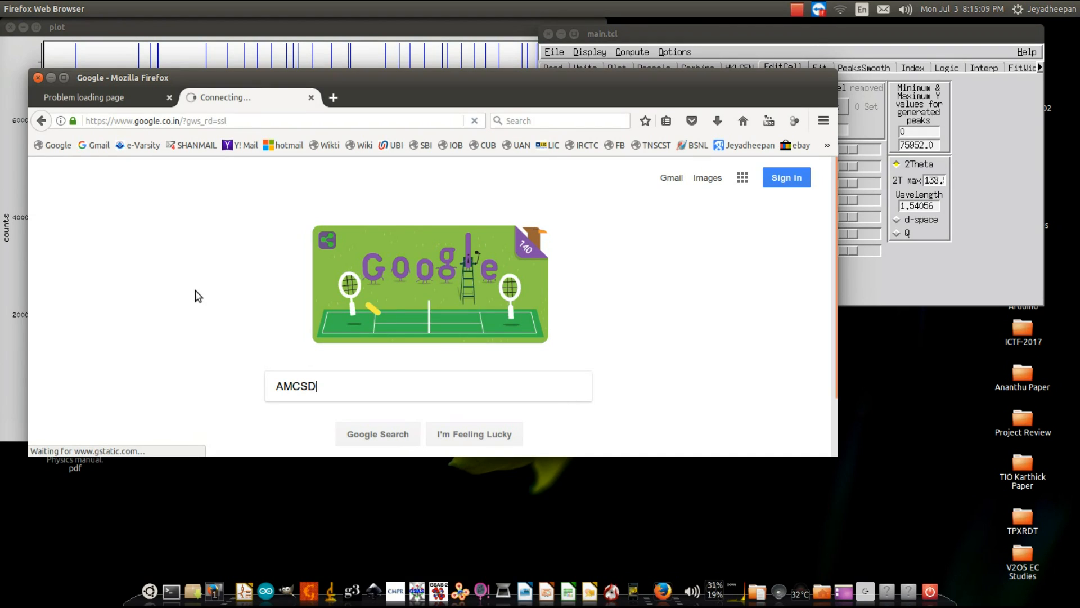
pyautogui.click(101, 100)
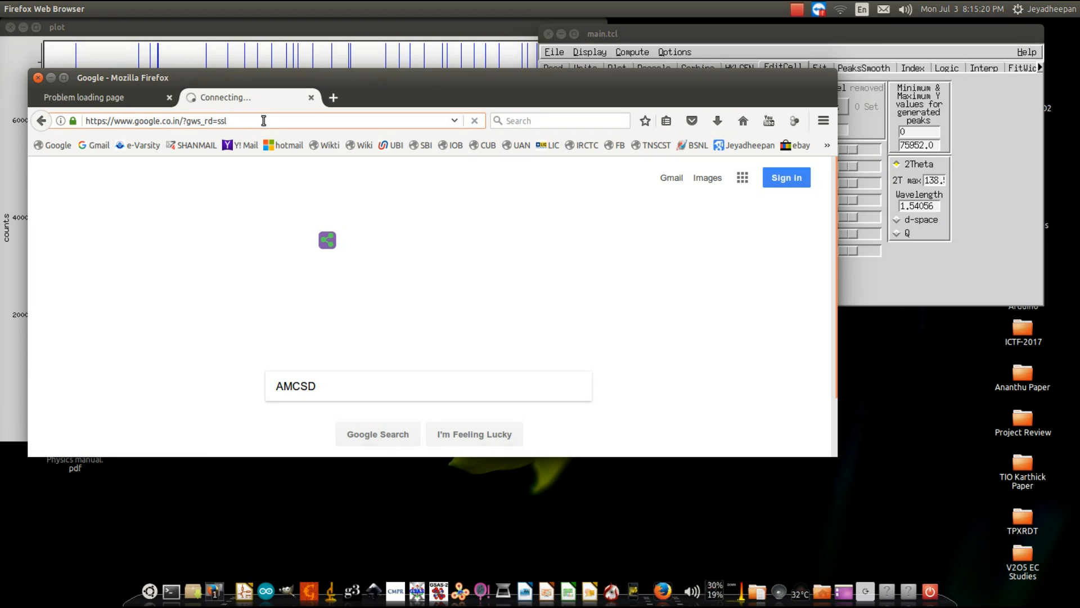
pyautogui.click(391, 436)
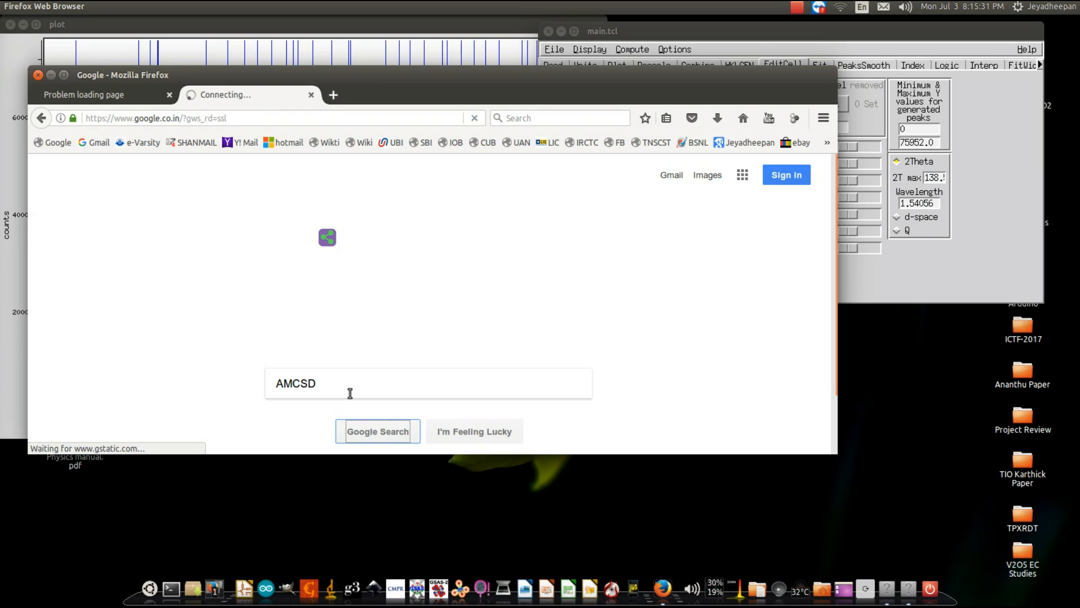
pyautogui.click(840, 7)
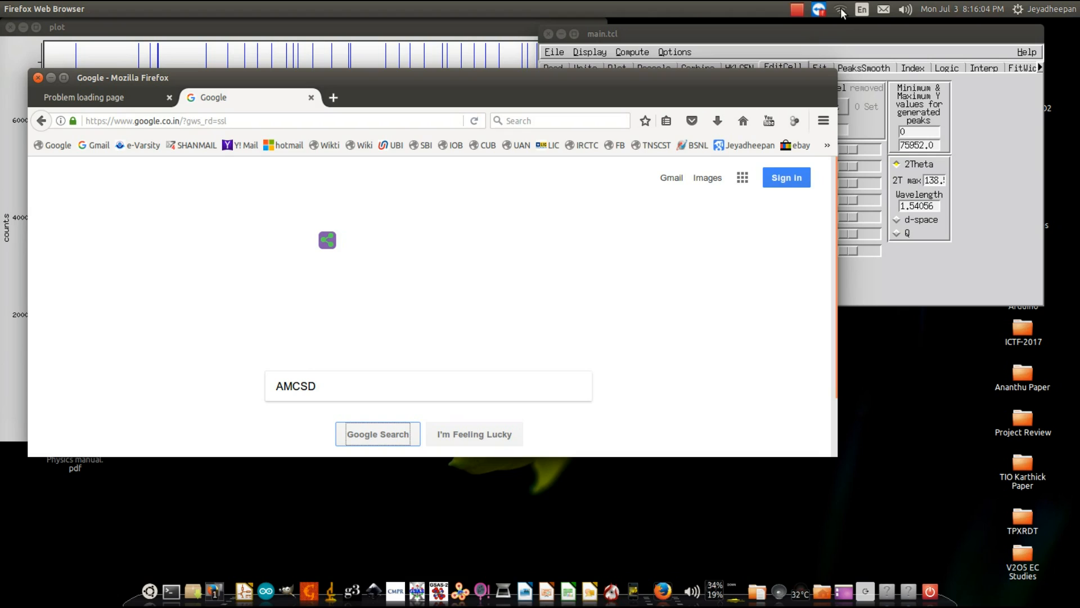
pyautogui.click(368, 380)
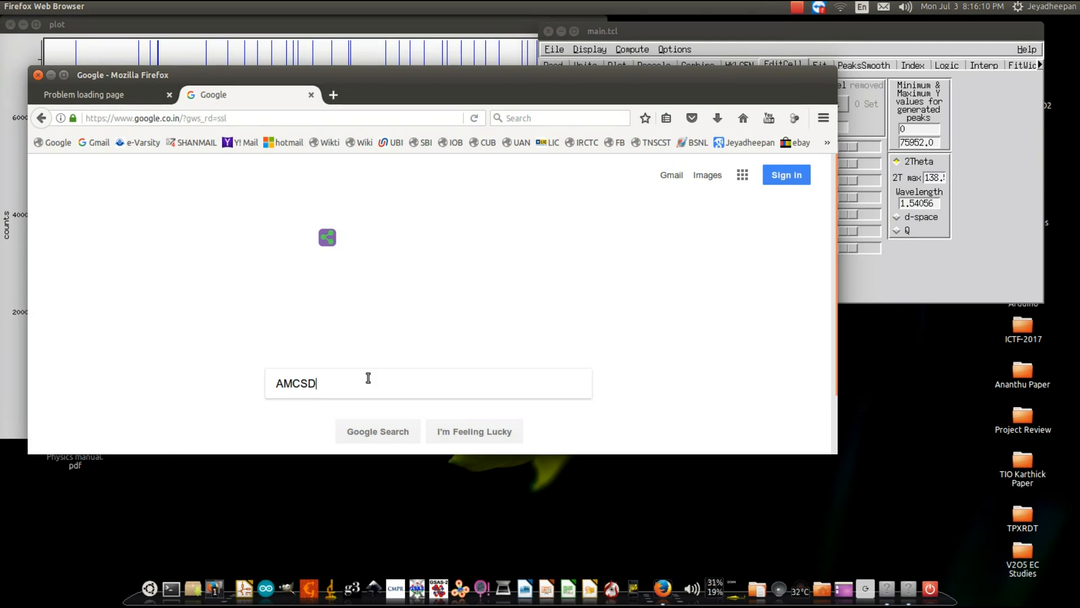
pyautogui.click(841, 9)
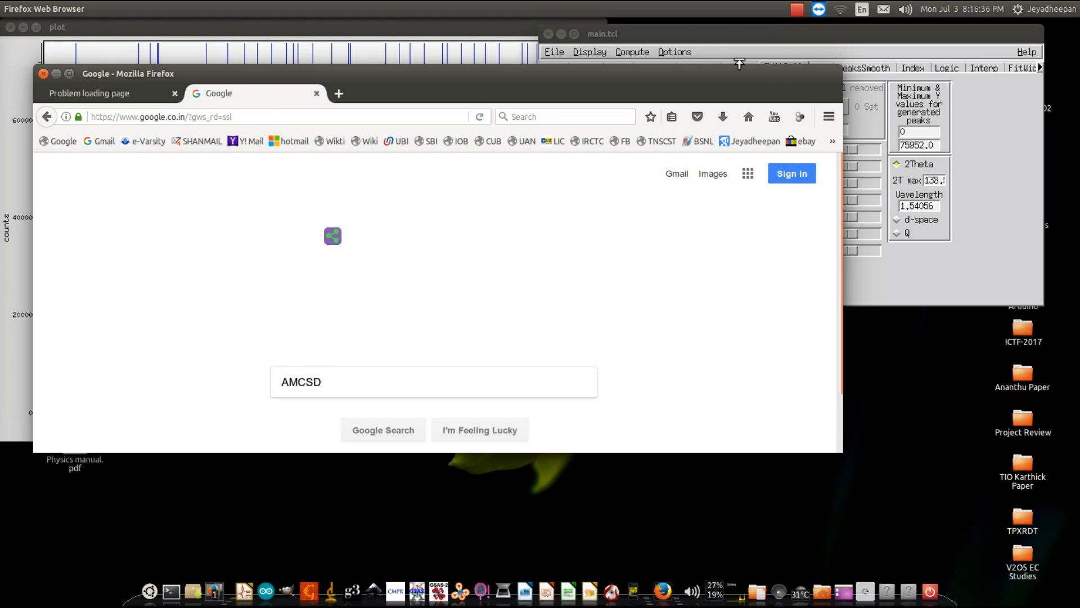
pyautogui.press('Return')
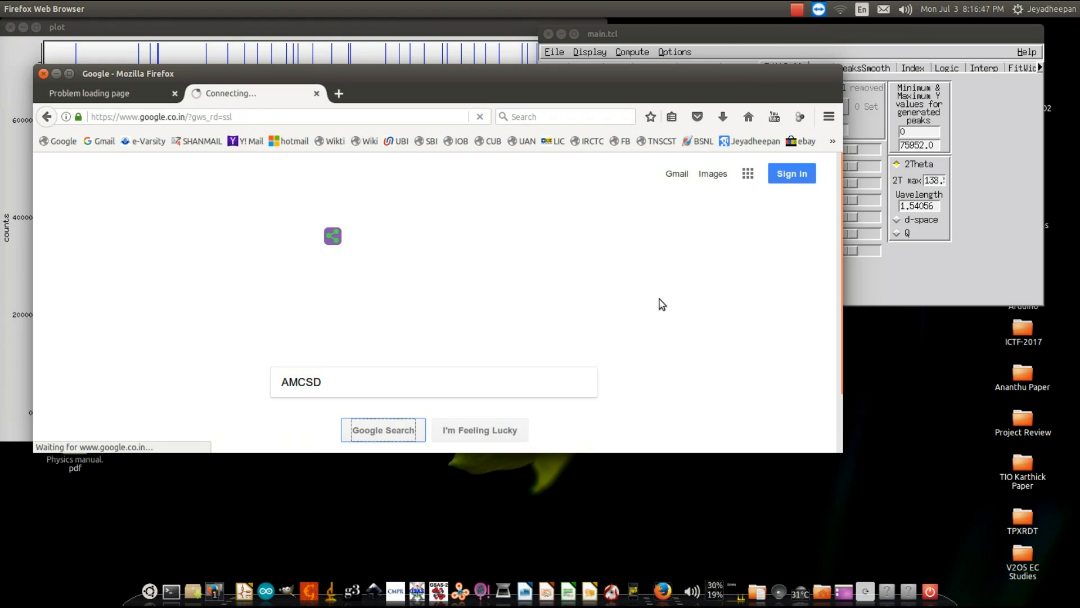
pyautogui.click(797, 9)
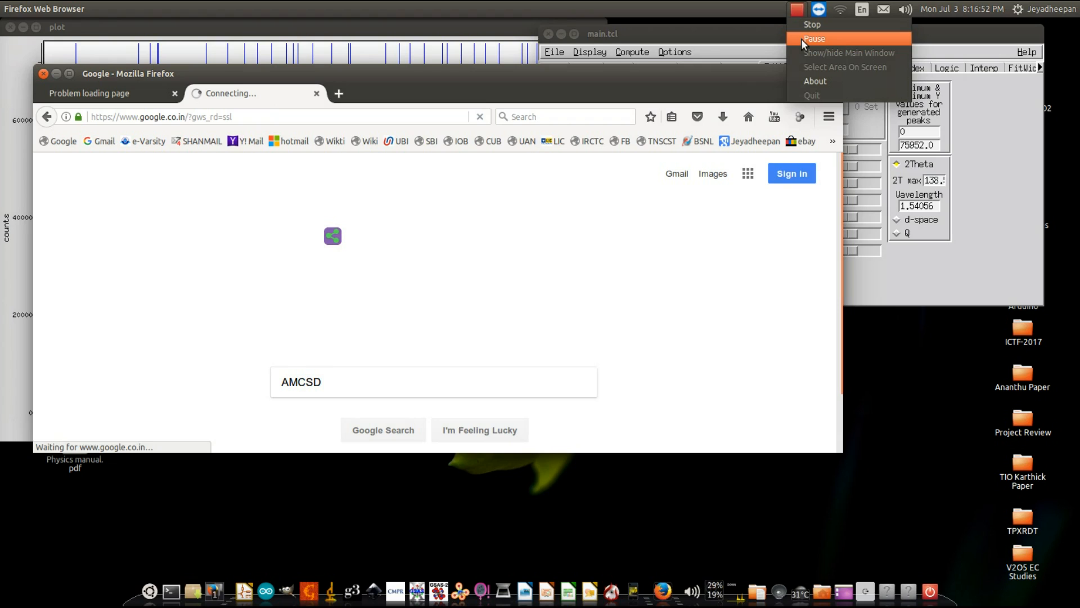
pyautogui.click(803, 39)
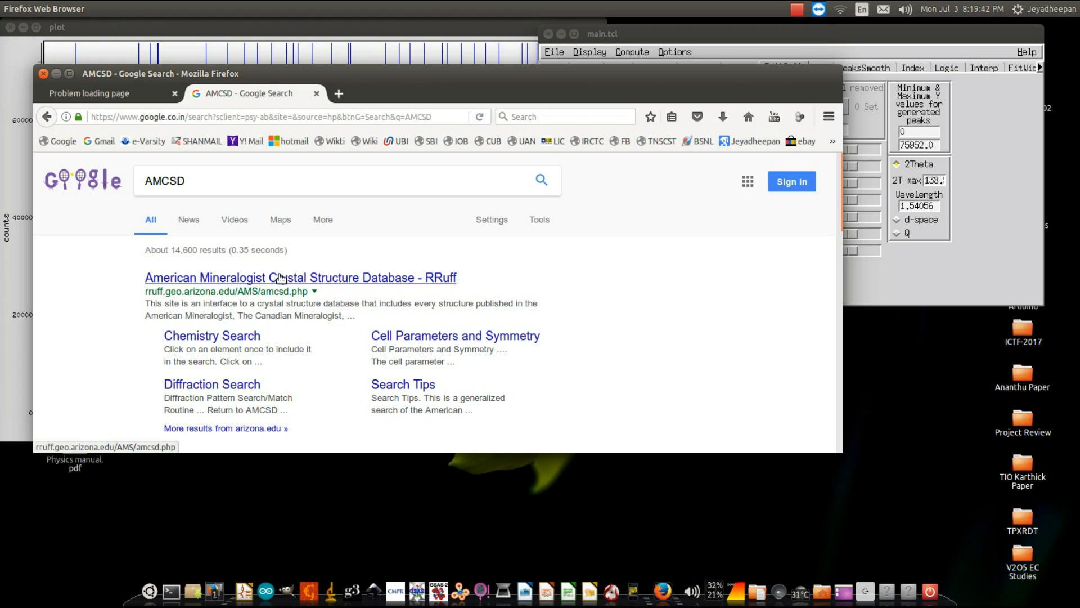
# Open the American Mineralogist Crystal Structure Database's Cell Parameters and Symmetry form and set a to the range 3.24 to 3.26.
pyautogui.click(371, 282)
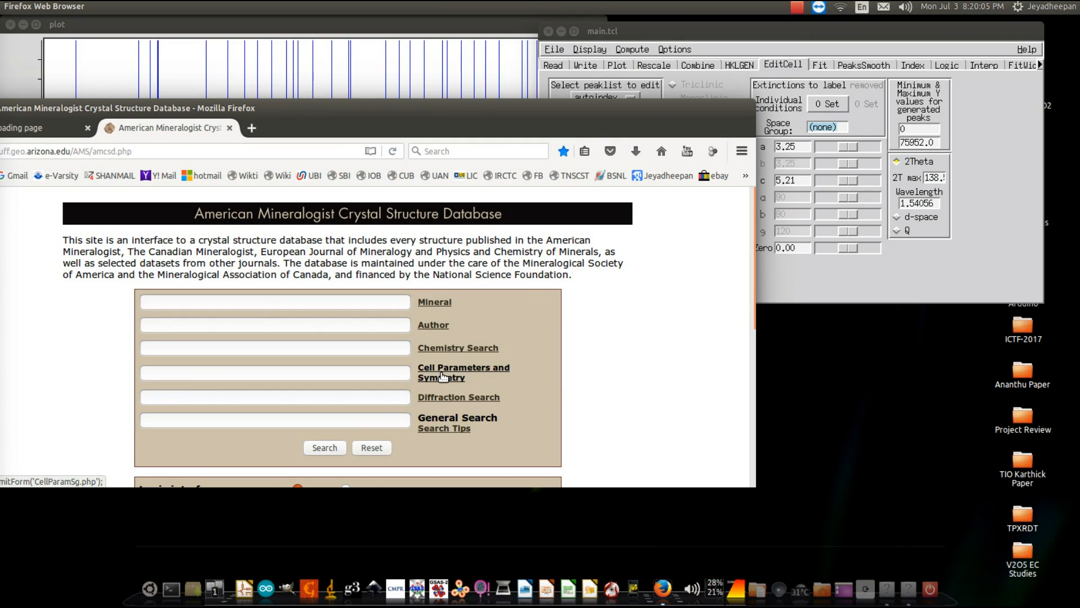
pyautogui.click(443, 376)
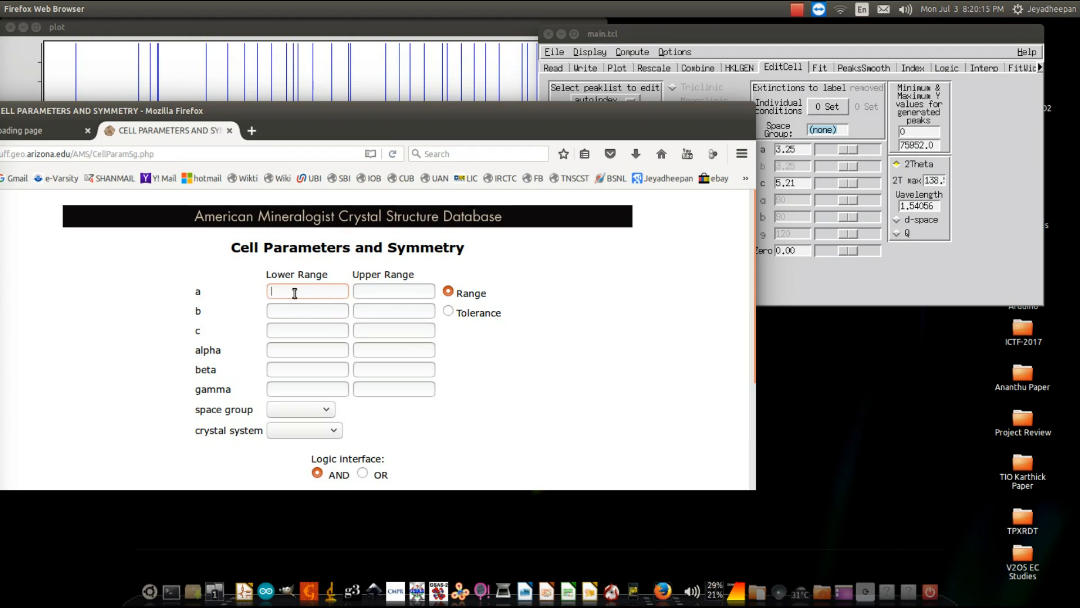
pyautogui.write('3.')
pyautogui.write('24')
pyautogui.press('Tab')
pyautogui.write('3.26')
# Set the b range to 3.24 to 3.26 and the c range to 5.20 to 5.22.
pyautogui.click(329, 305)
pyautogui.write('3.24')
pyautogui.press('Tab')
pyautogui.write('3.26')
pyautogui.press('Tab')
pyautogui.write('5.20')
pyautogui.press('Tab')
pyautogui.write('5')
pyautogui.write('.22')
# Set alpha, beta and gamma to 90 and the crystal system to hexagonal, and run the database search.
pyautogui.press('Tab')
pyautogui.write('90')
pyautogui.press('Tab')
pyautogui.press('Tab')
pyautogui.write('90')
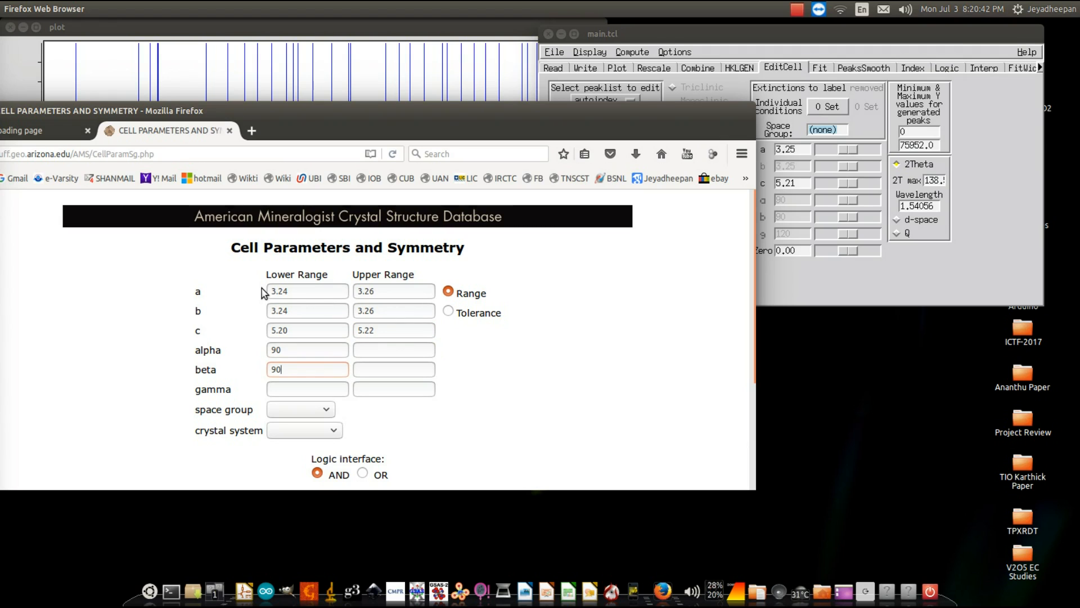
pyautogui.press('Tab')
pyautogui.write('90')
pyautogui.click(303, 430)
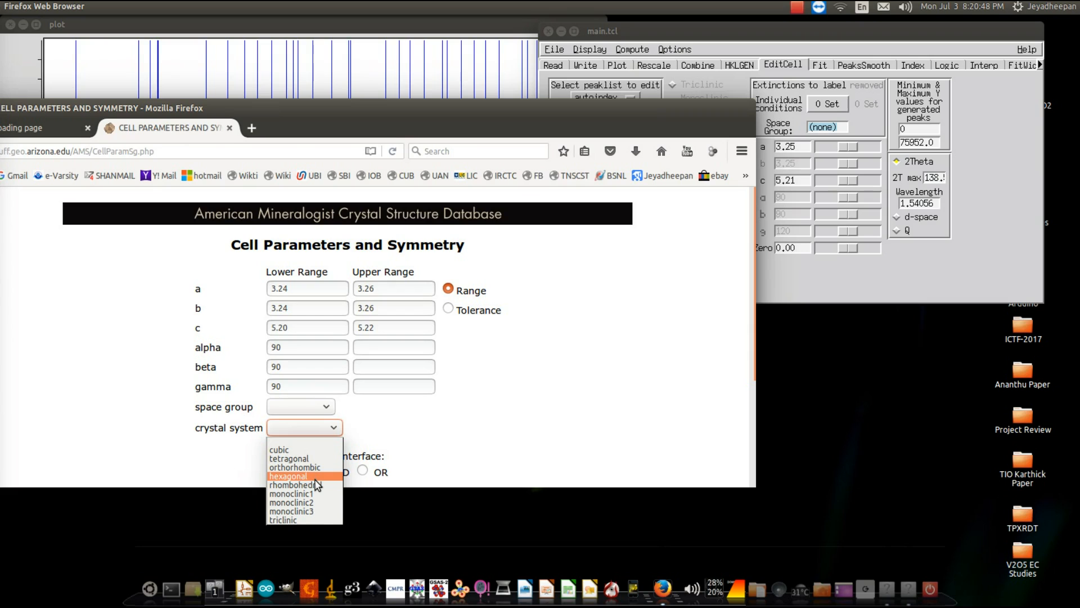
pyautogui.click(315, 478)
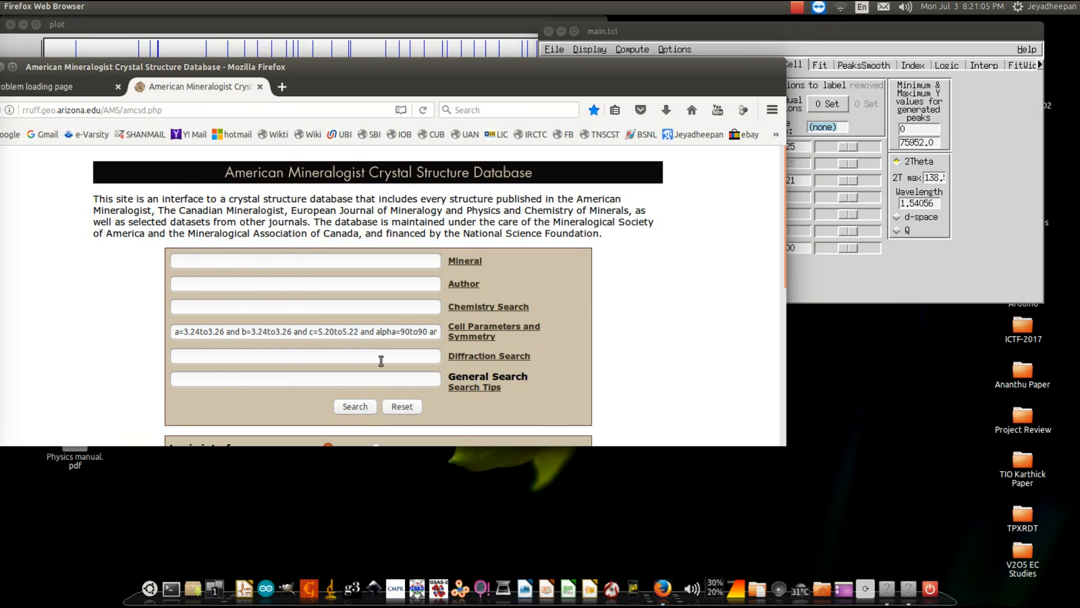
pyautogui.click(353, 405)
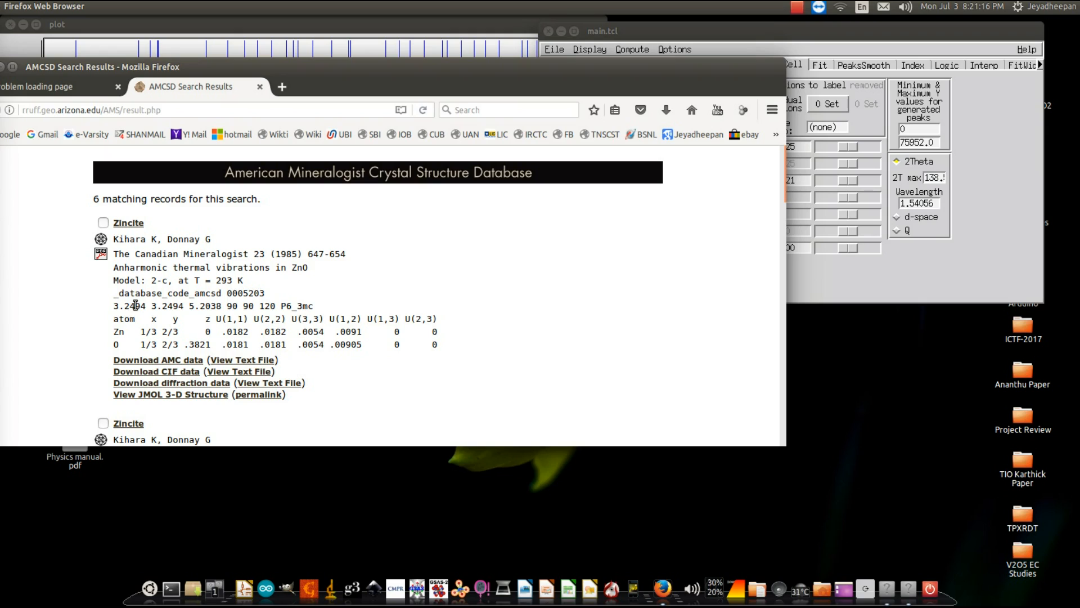
# Look up the space group in the first Zincite record and enter it as p63- mc for autoindex in EditCell.
pyautogui.moveTo(281, 305); pyautogui.dragTo(322, 308)
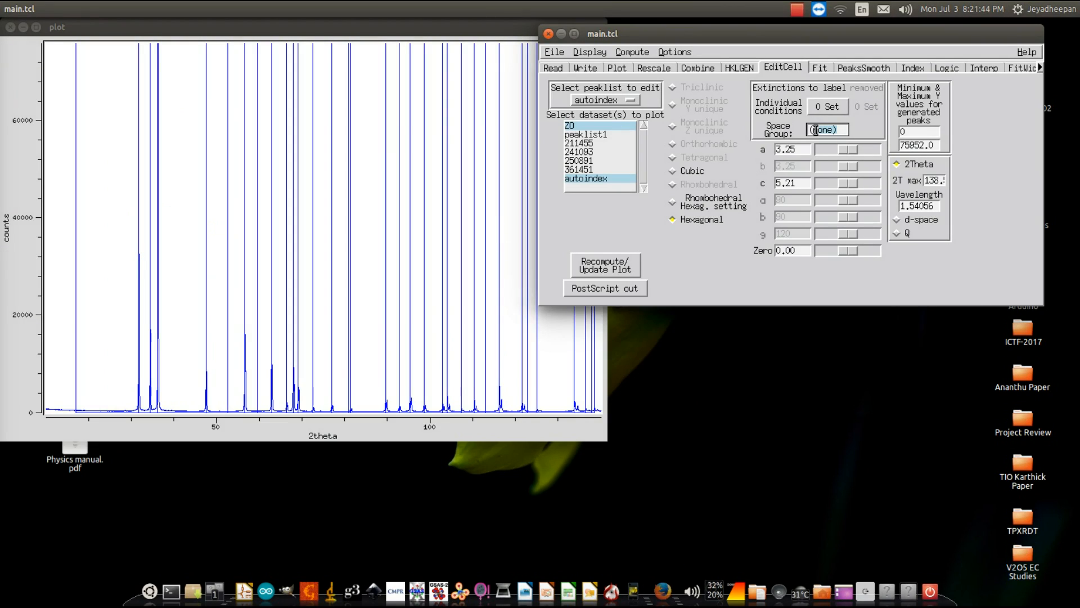
pyautogui.write('p63-')
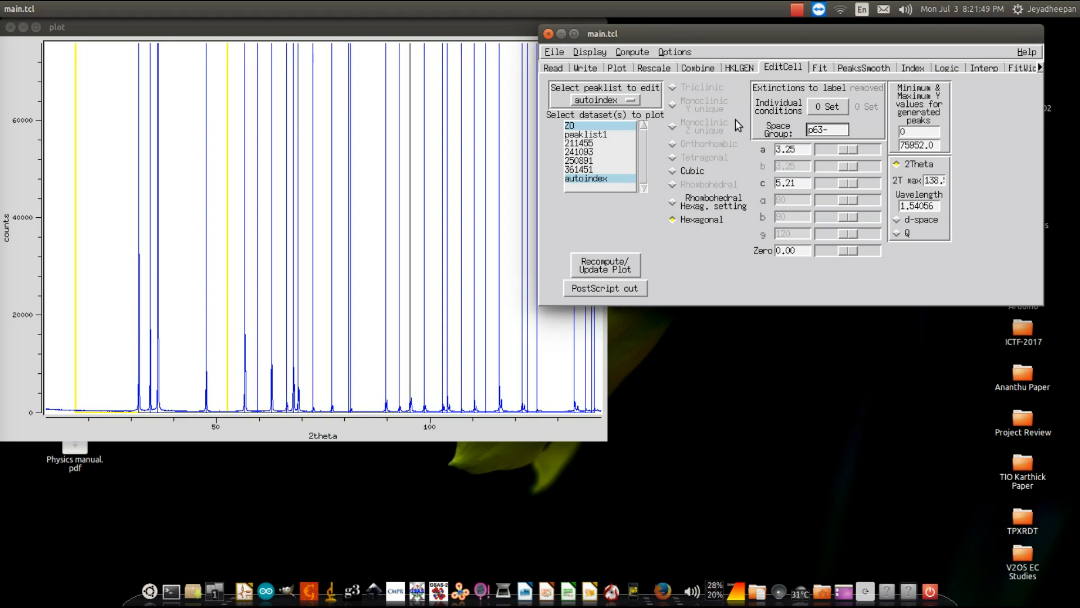
pyautogui.write('m')
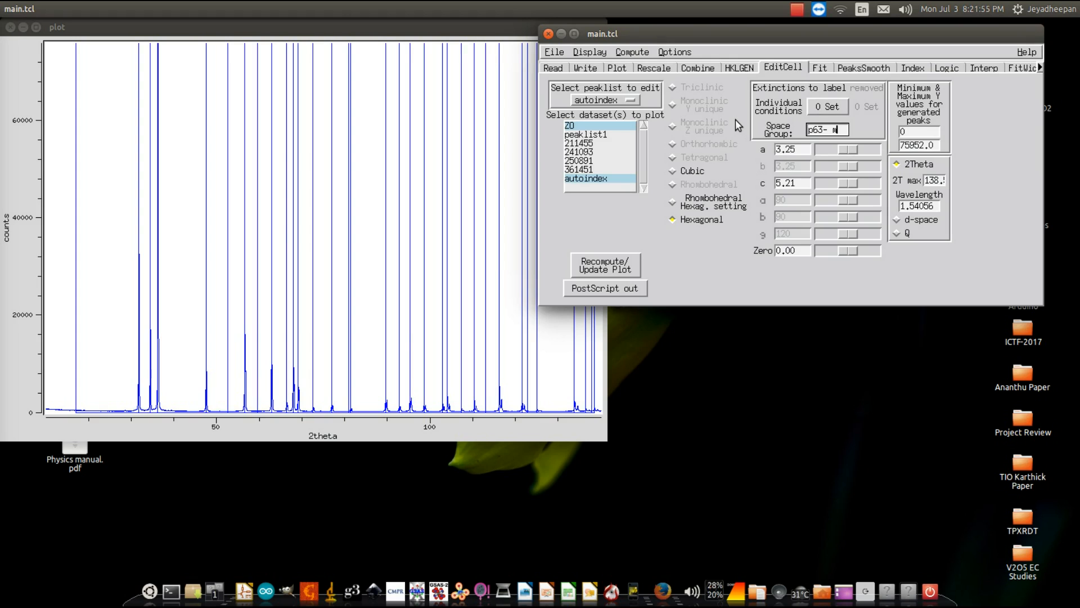
pyautogui.write('c')
pyautogui.hotkey('alt', 'Tab')
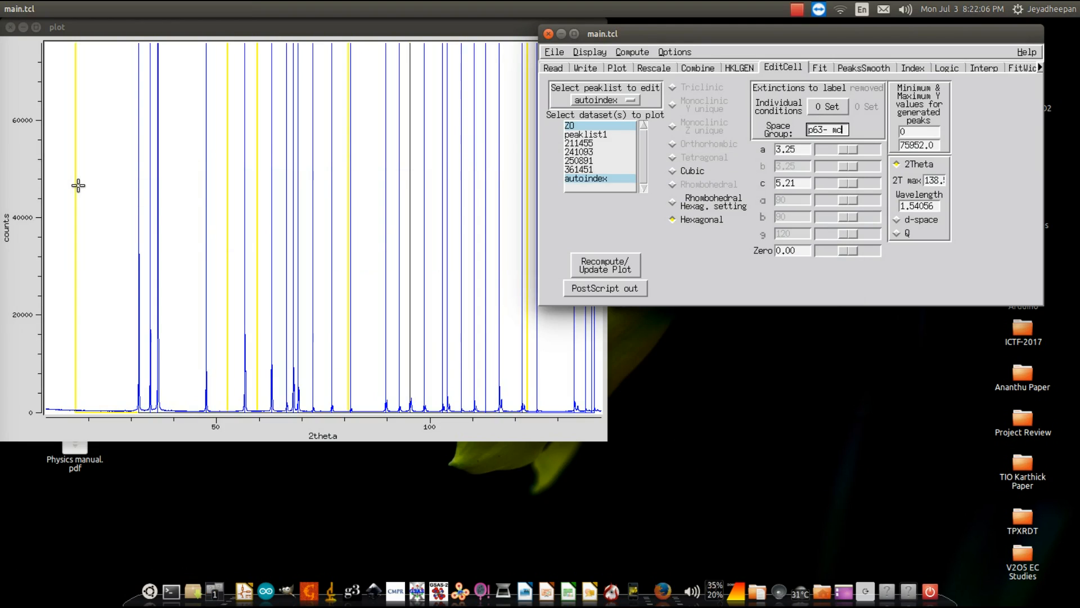
# Enlarge the low-count part of the plot from about 15 to 45 degrees 2theta to examine the calculated reflections.
pyautogui.moveTo(67, 395); pyautogui.dragTo(189, 418)
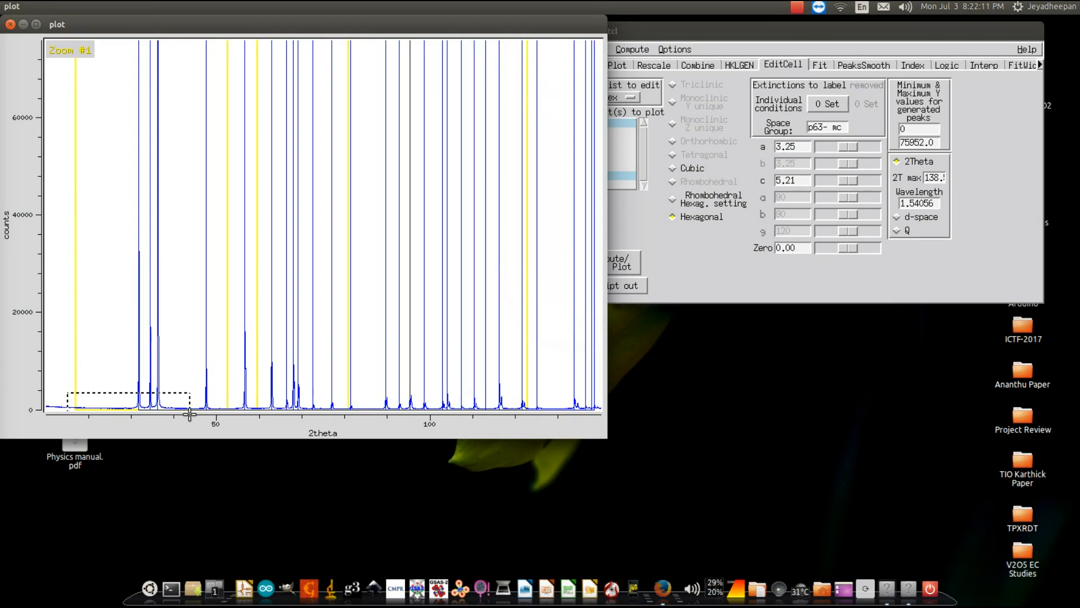
pyautogui.moveTo(189, 414); pyautogui.dragTo(190, 414)
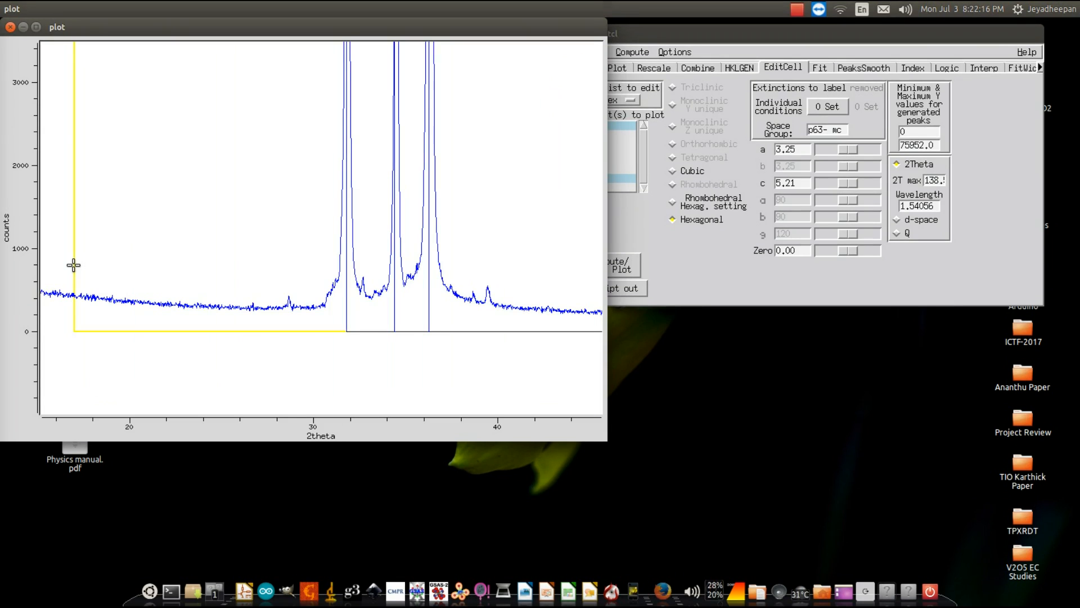
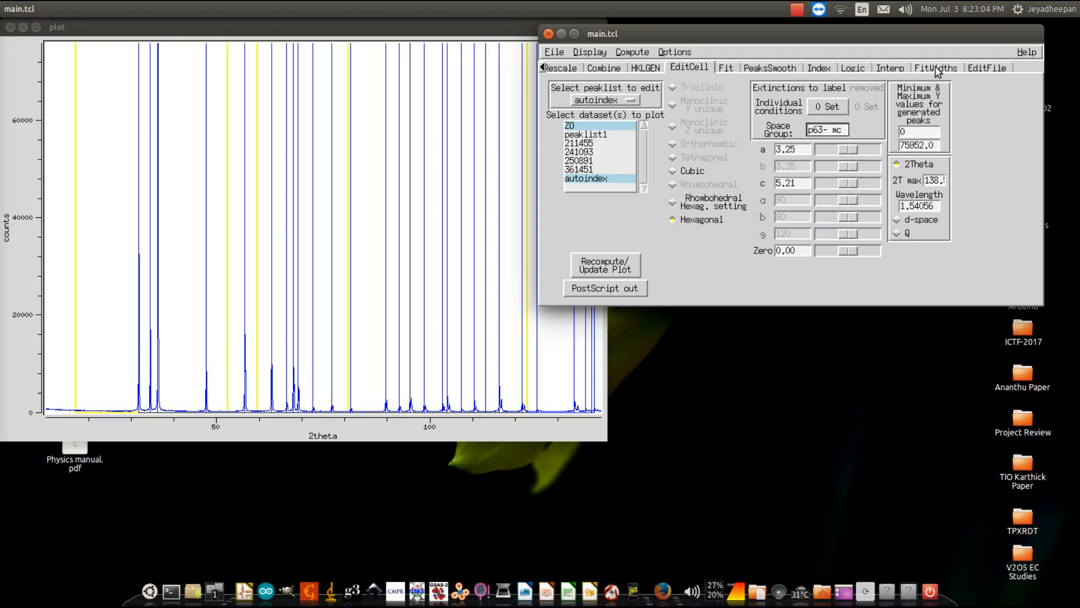
# Load peaklist1 in FitWidths and fit the Gaussian U, V and W profile terms to its peak widths.
pyautogui.click(935, 68)
pyautogui.click(584, 96)
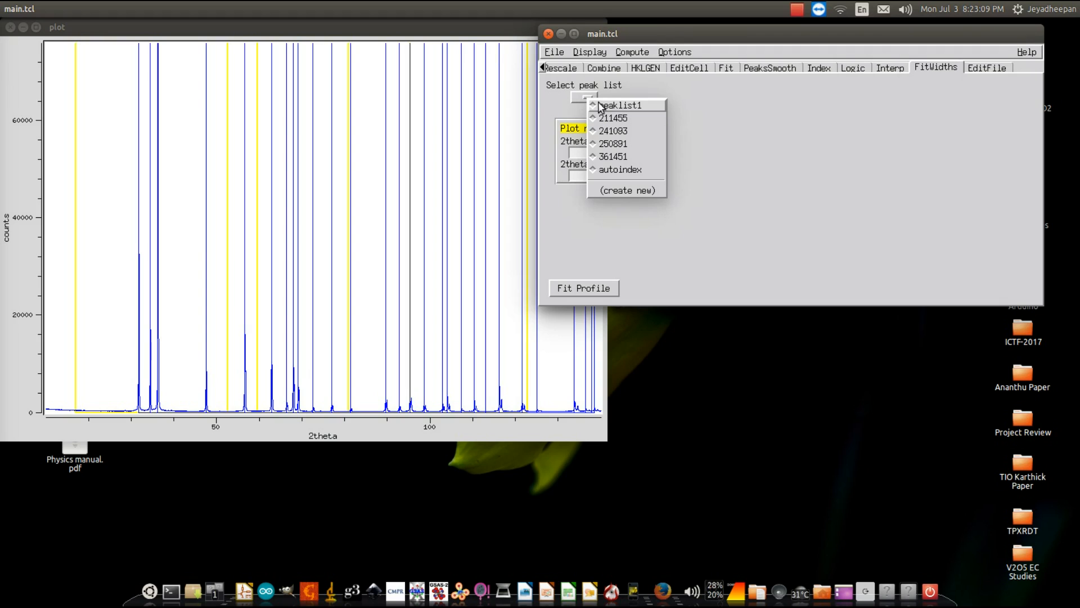
pyautogui.click(618, 106)
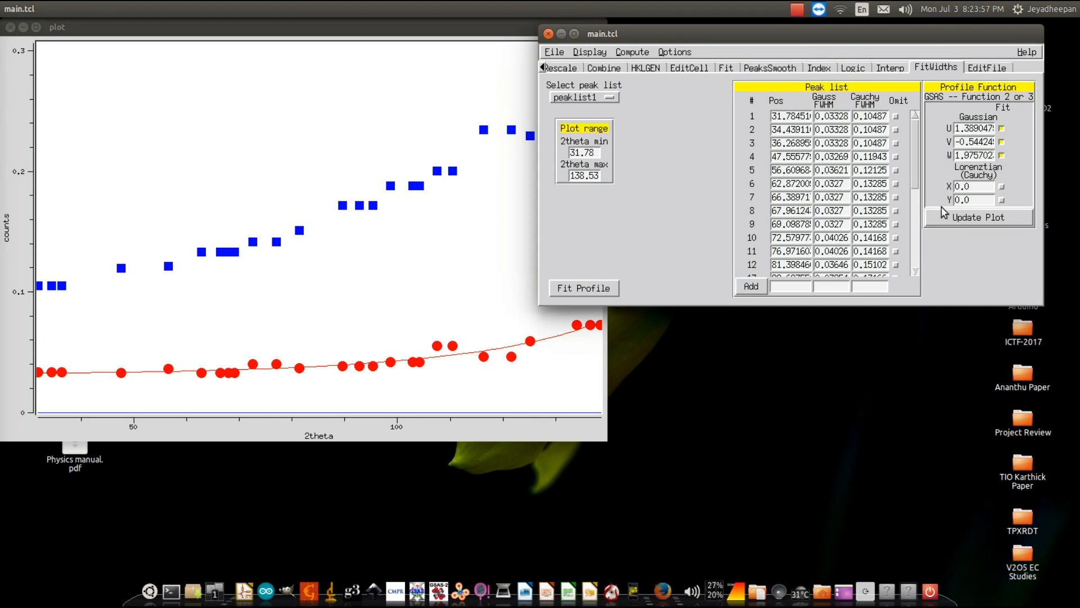
# Exclude the Gaussian U, V and W terms from fitting, include Lorentzian X and Y instead, and fit the profile.
pyautogui.click(1001, 155)
pyautogui.click(1001, 142)
pyautogui.click(1002, 128)
pyautogui.click(1001, 186)
pyautogui.click(1002, 199)
pyautogui.click(573, 288)
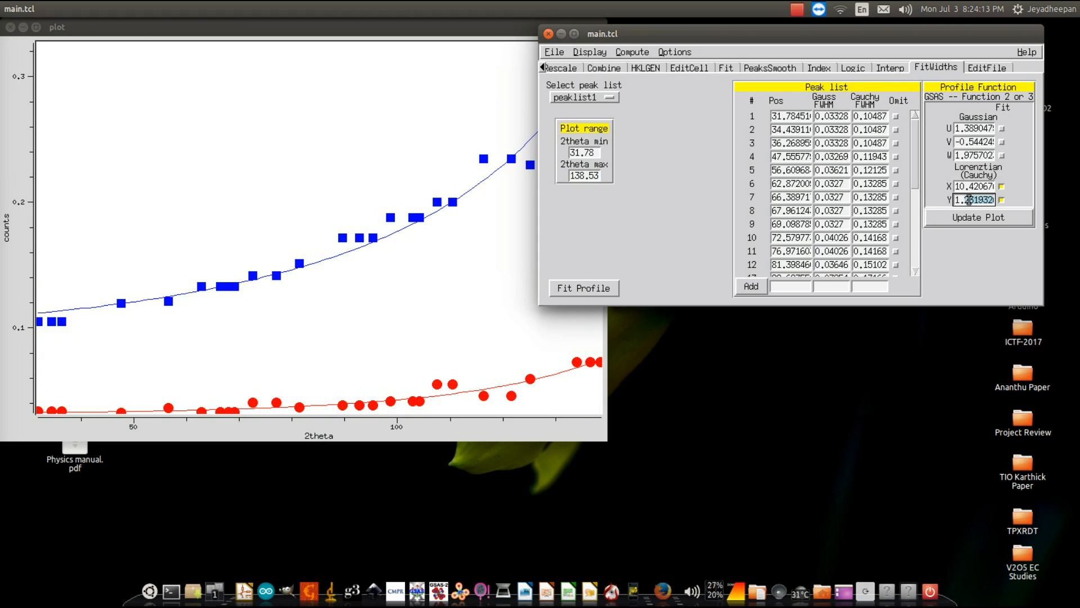
# Examine the fitted Lorentzian X and Y values against the crystallite size and strain formulas on page 20 of the Lecture 3 PDF.
pyautogui.doubleClick(989, 184)
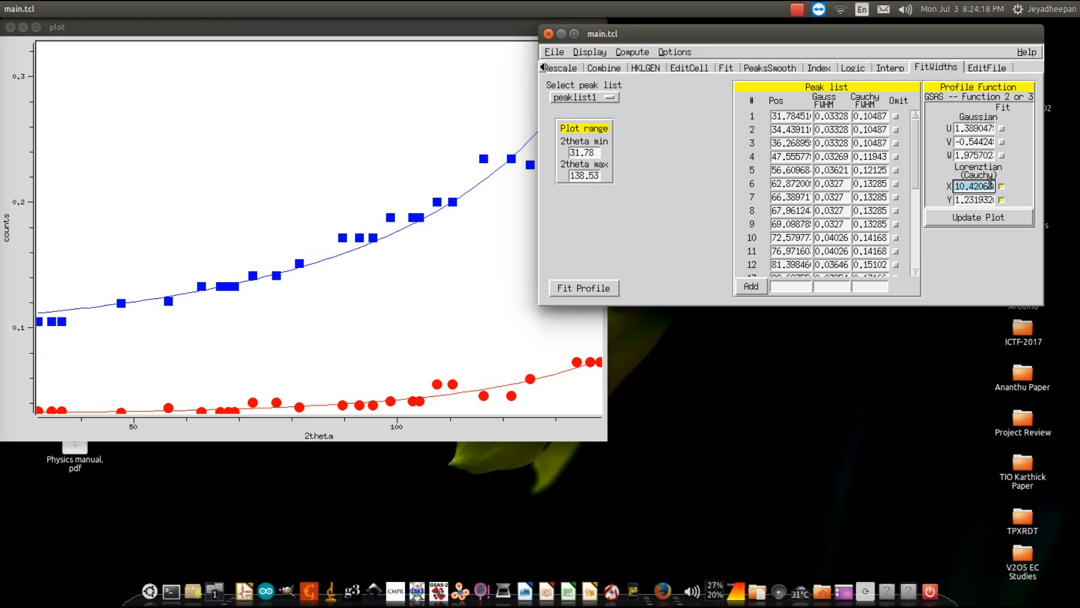
pyautogui.doubleClick(975, 198)
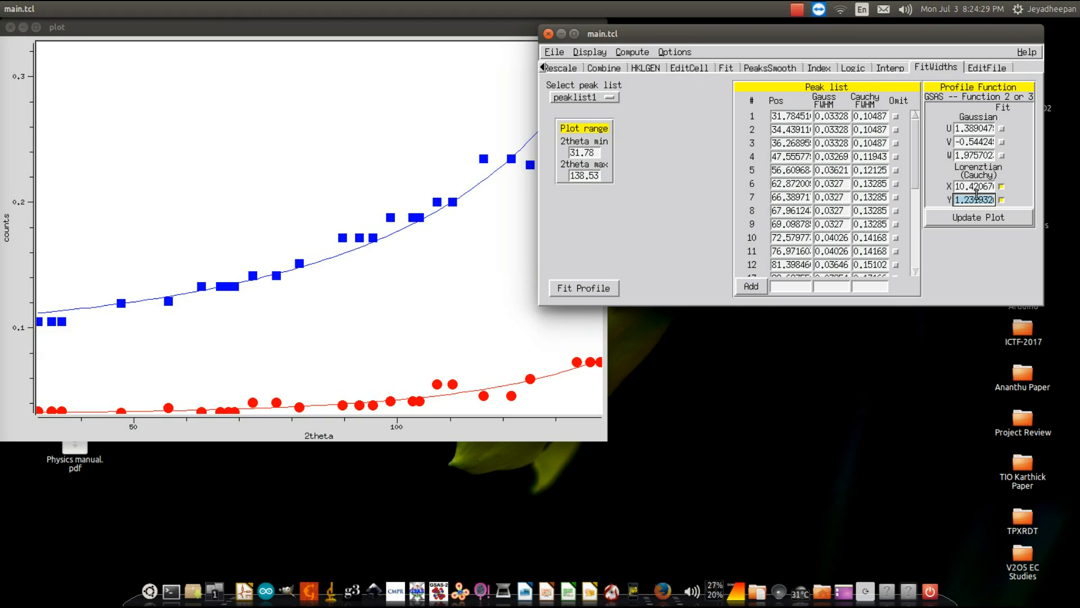
pyautogui.click(965, 202)
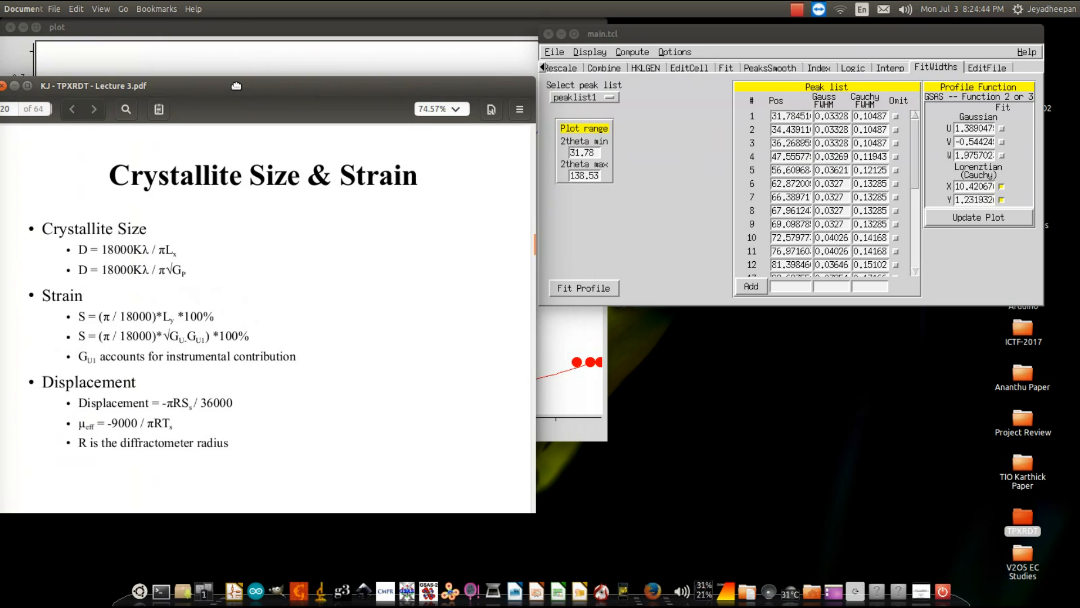
pyautogui.moveTo(236, 85); pyautogui.dragTo(240, 65)
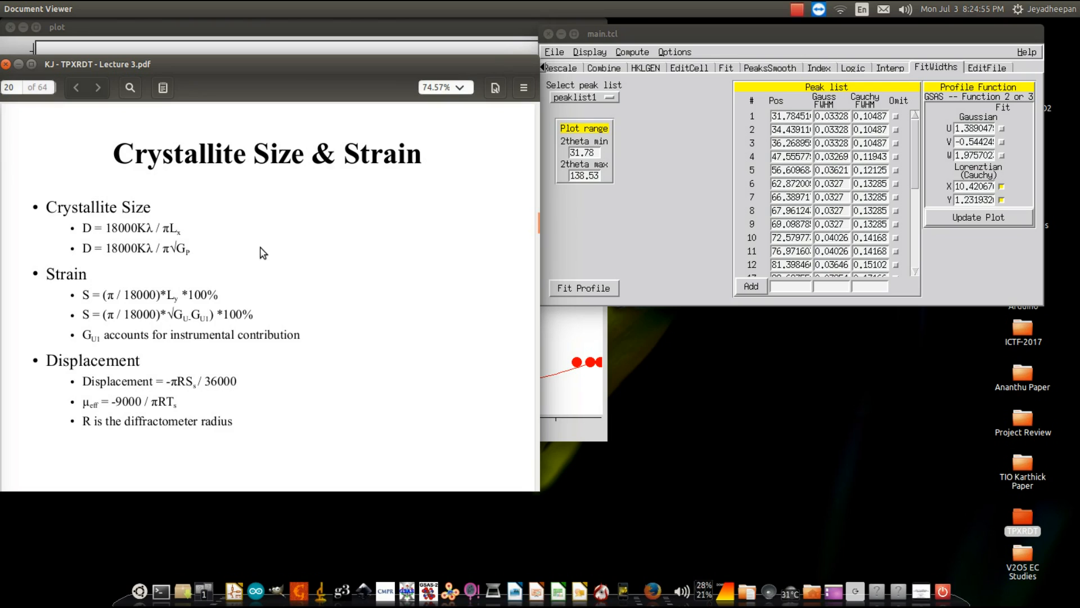
pyautogui.moveTo(170, 228); pyautogui.dragTo(180, 230)
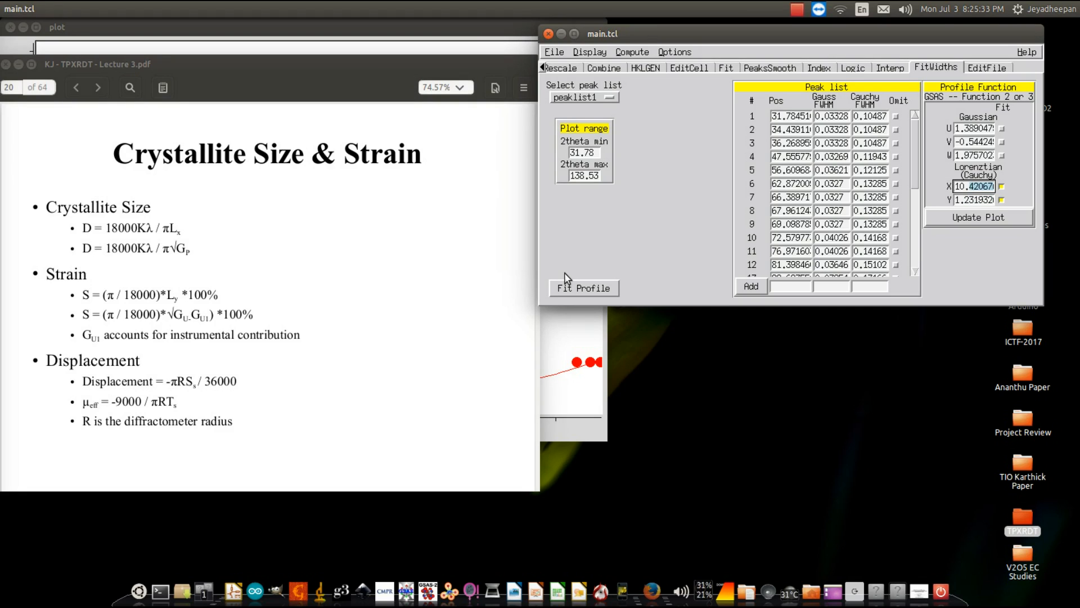
pyautogui.click(971, 201)
pyautogui.tripleClick(972, 200)
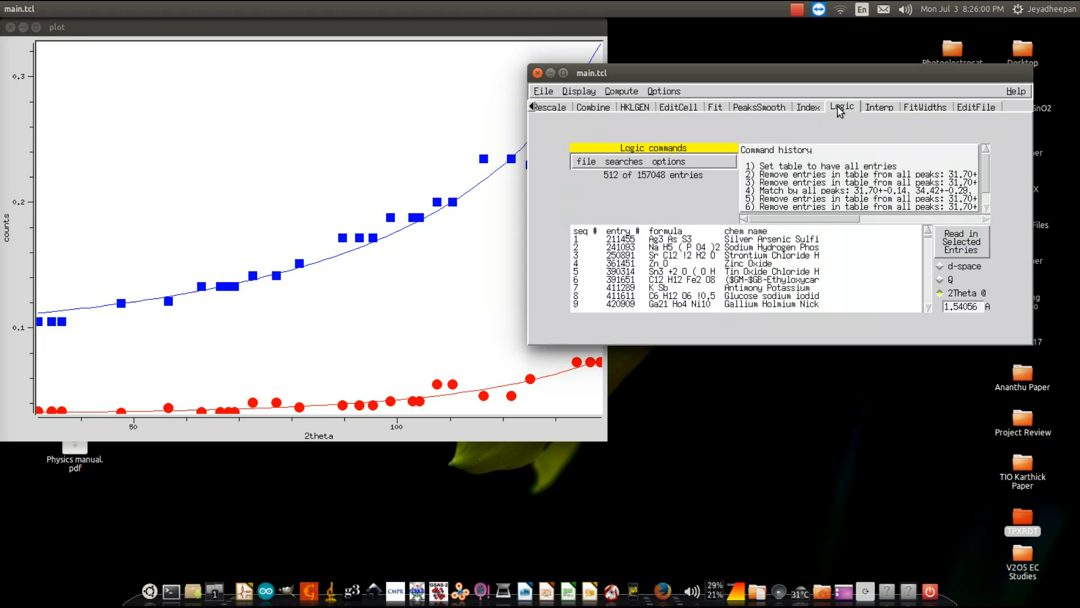
pyautogui.click(809, 107)
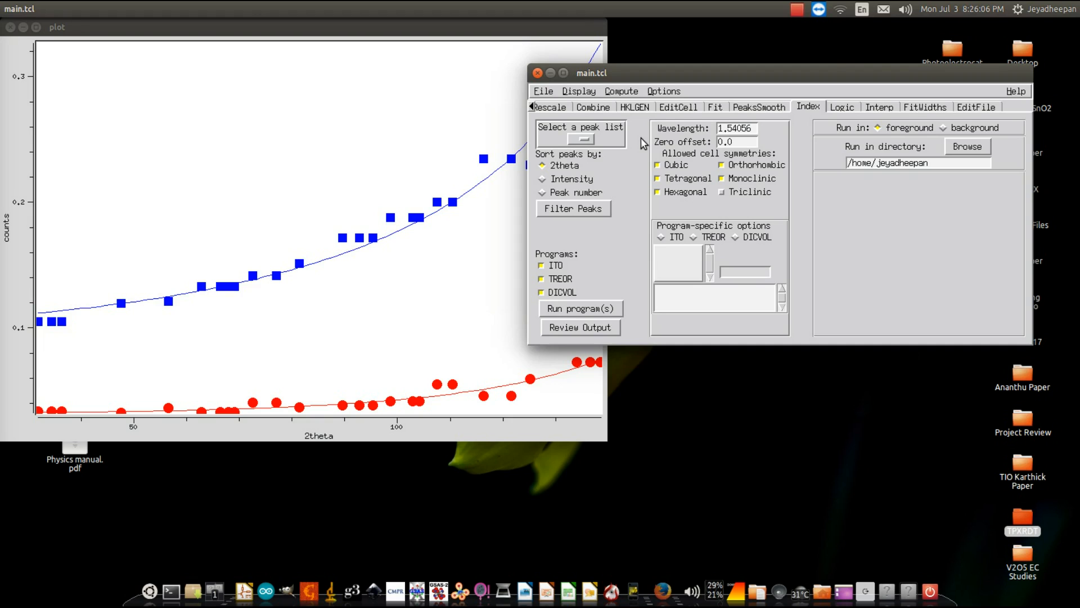
pyautogui.click(926, 106)
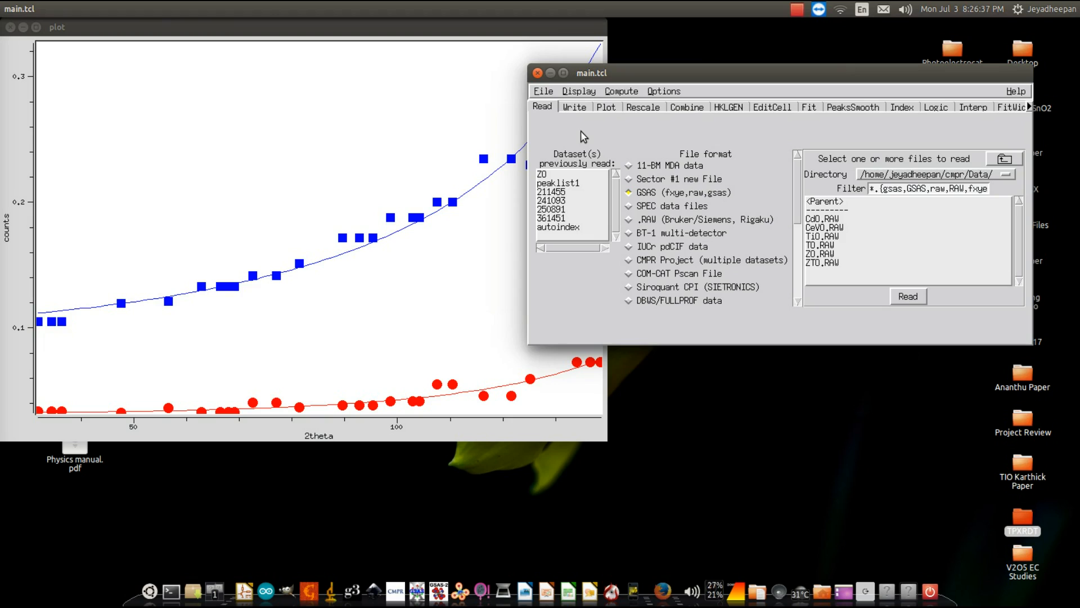
# Highlight ZO, peaklist1, 361451 and autoindex among the previously read datasets.
pyautogui.click(583, 238)
pyautogui.moveTo(563, 174); pyautogui.dragTo(562, 183)
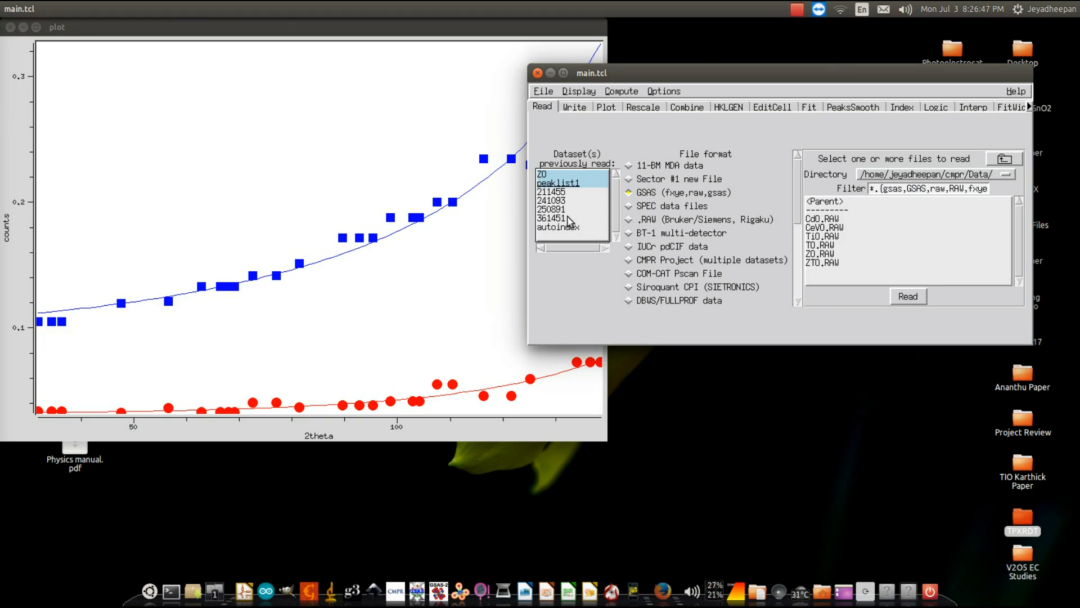
pyautogui.click(567, 226)
pyautogui.click(567, 218)
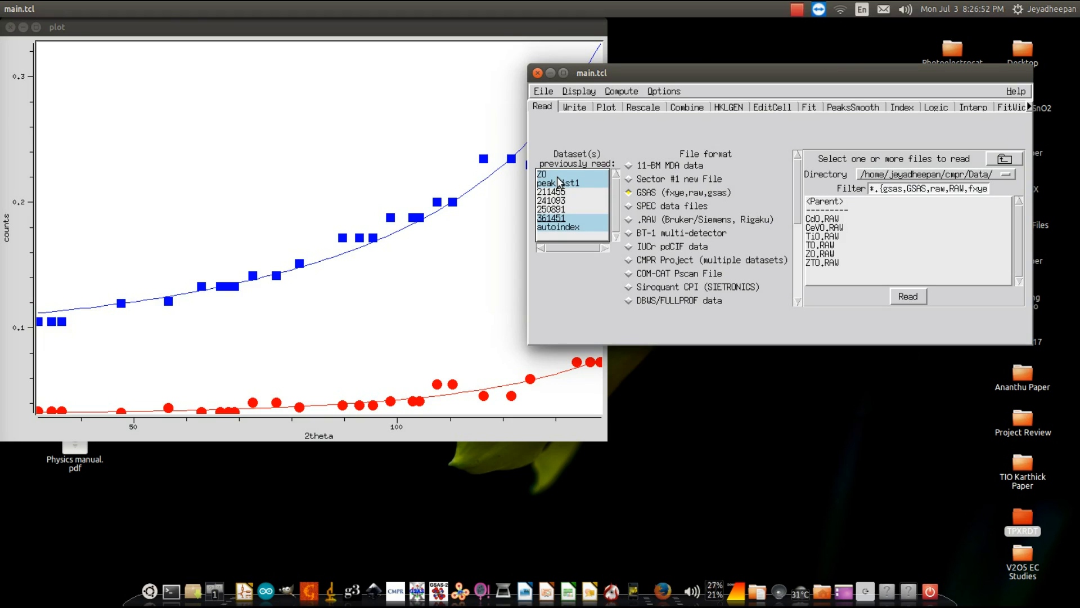
# Write the ZO, peaklist1, 361451 and autoindex datasets to a CMPR Project file named ZnO.cmpr.
pyautogui.click(574, 107)
pyautogui.click(580, 197)
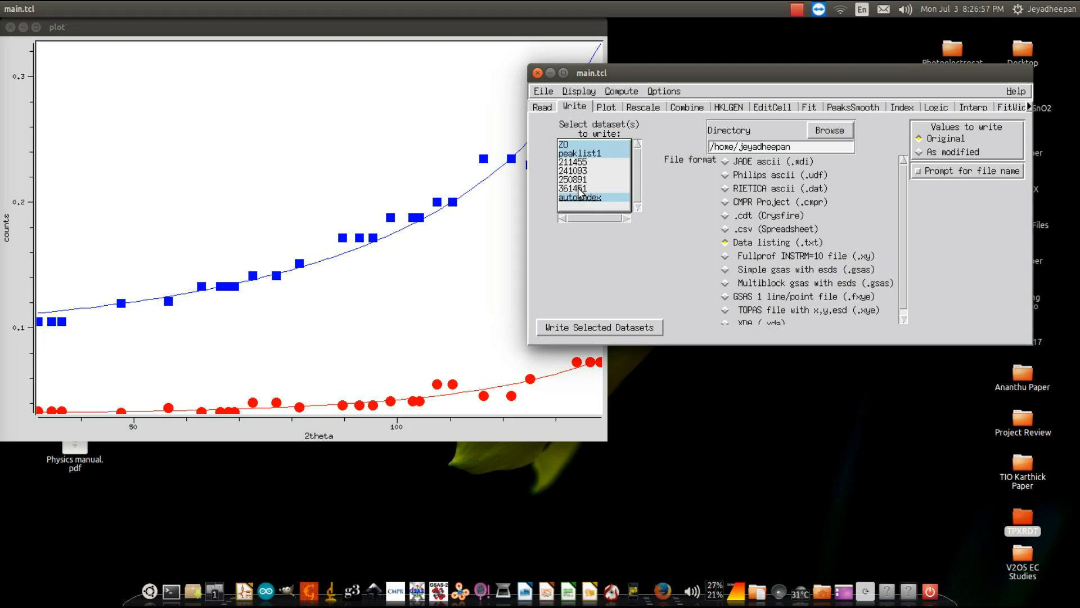
pyautogui.click(578, 188)
pyautogui.click(724, 202)
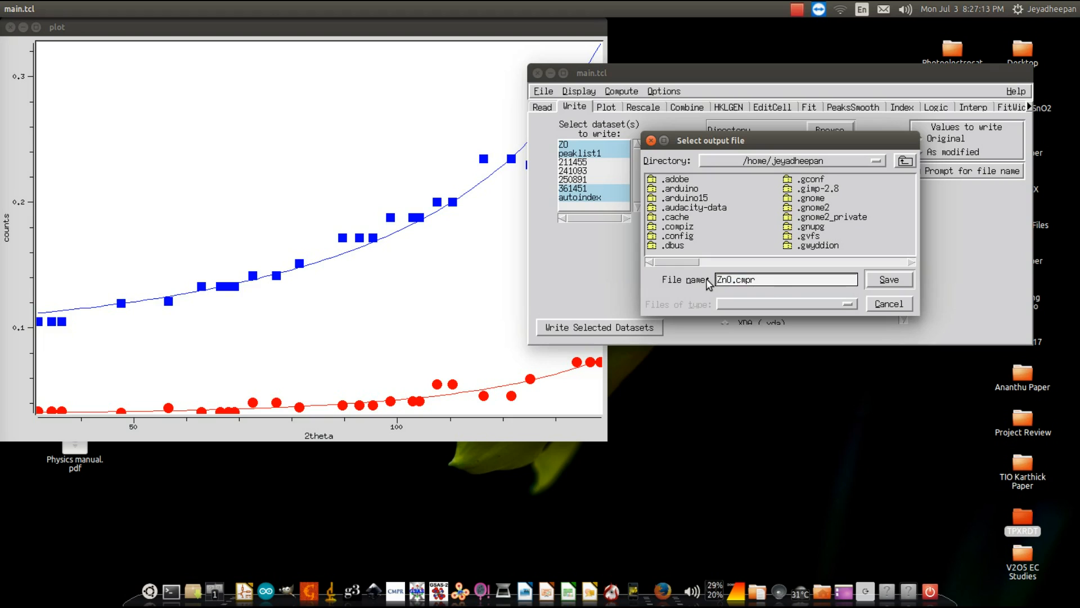
pyautogui.press('Return')
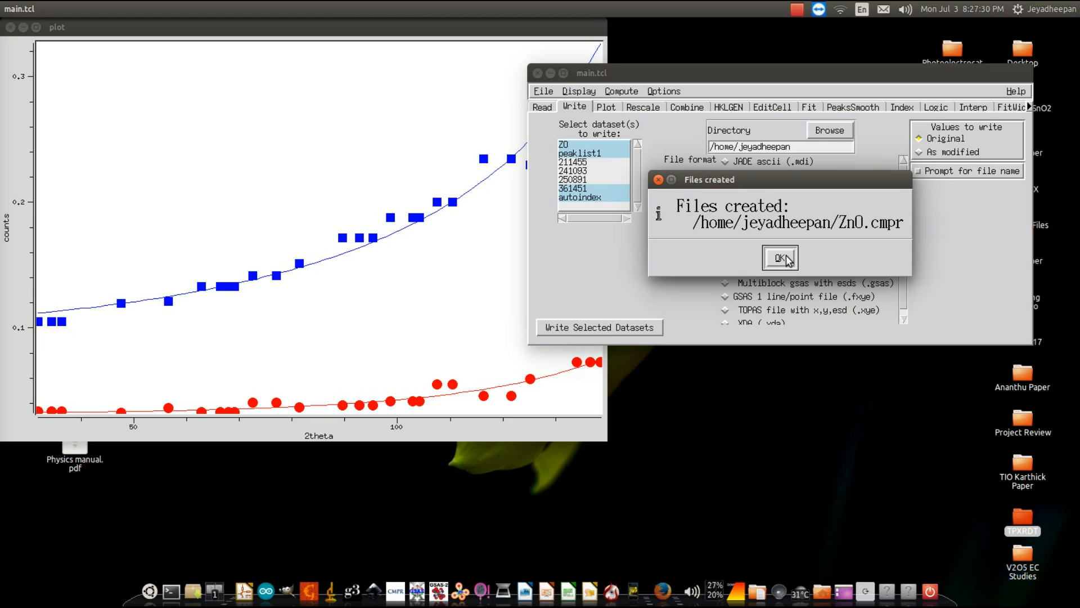
pyautogui.click(787, 259)
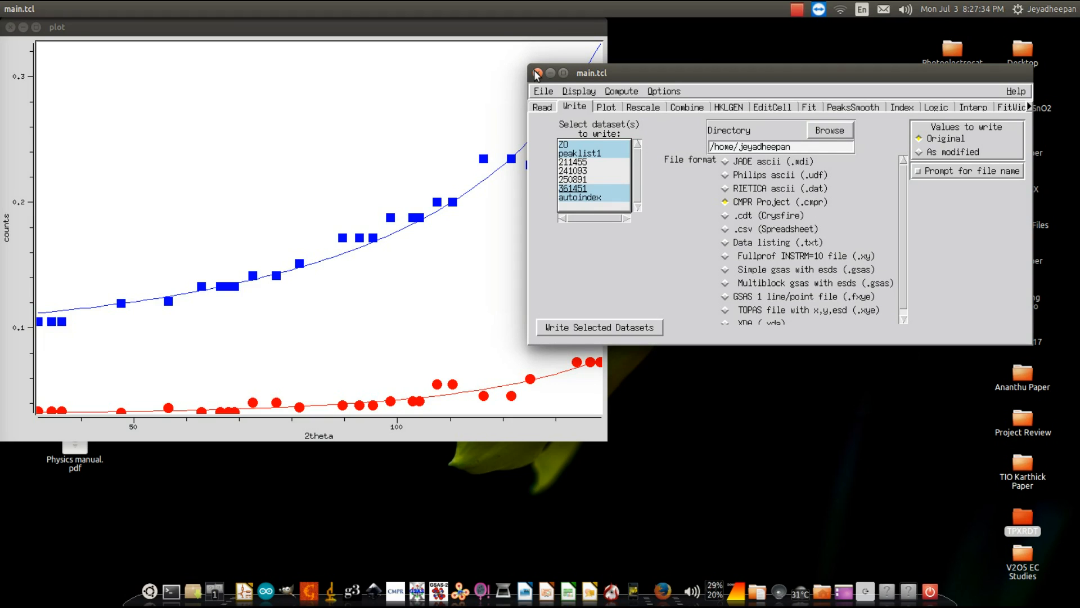